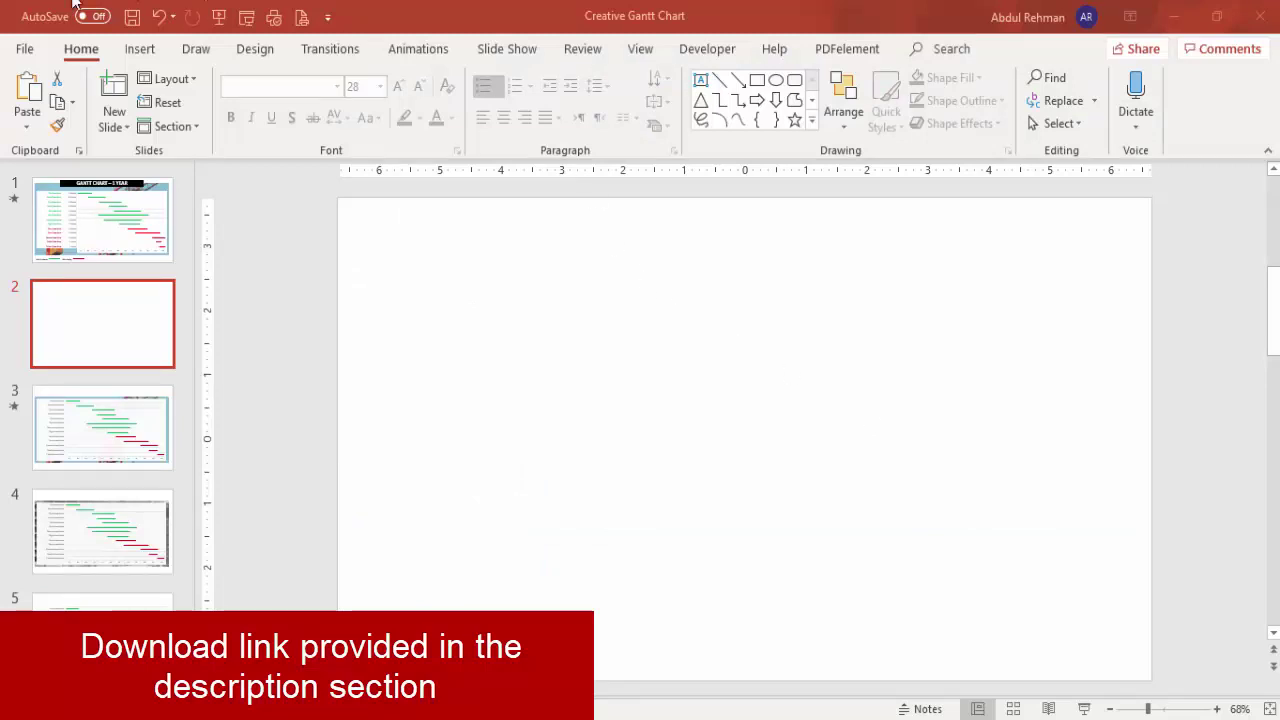
# - Insert a 2-column, 10-row table on the slide and switch off Banded Rows
pyautogui.click(139, 50)
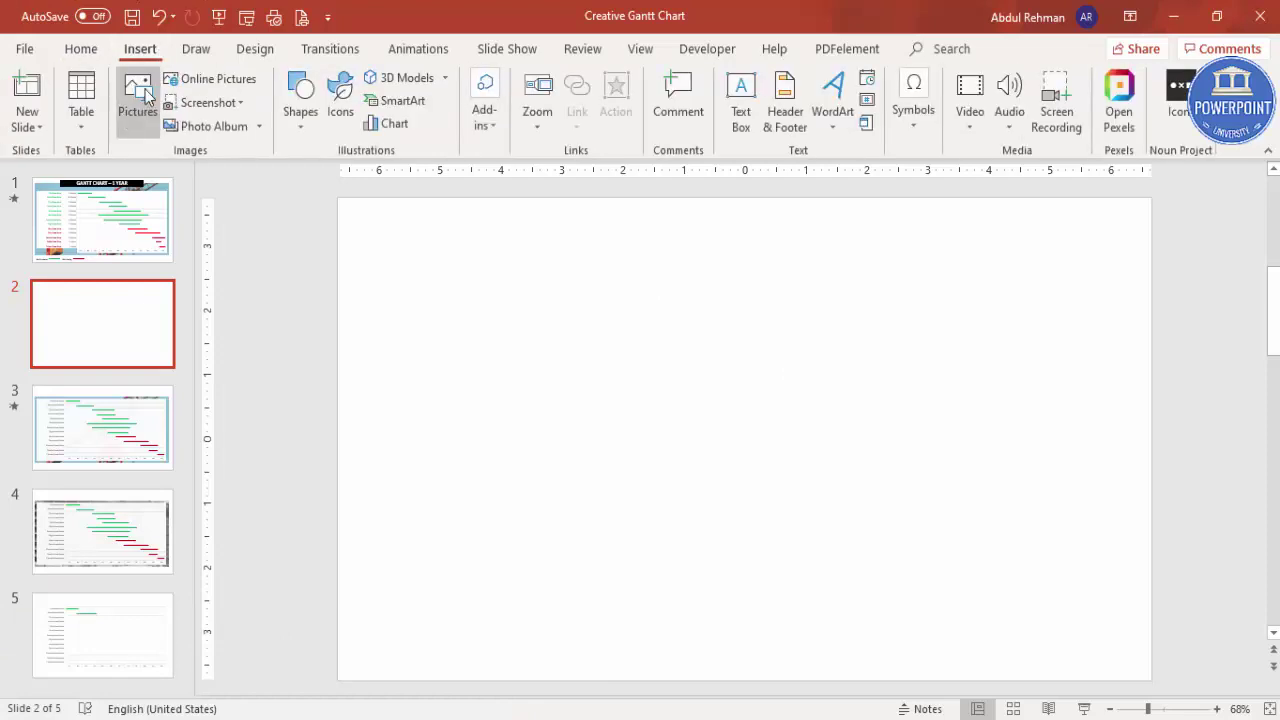
pyautogui.click(84, 128)
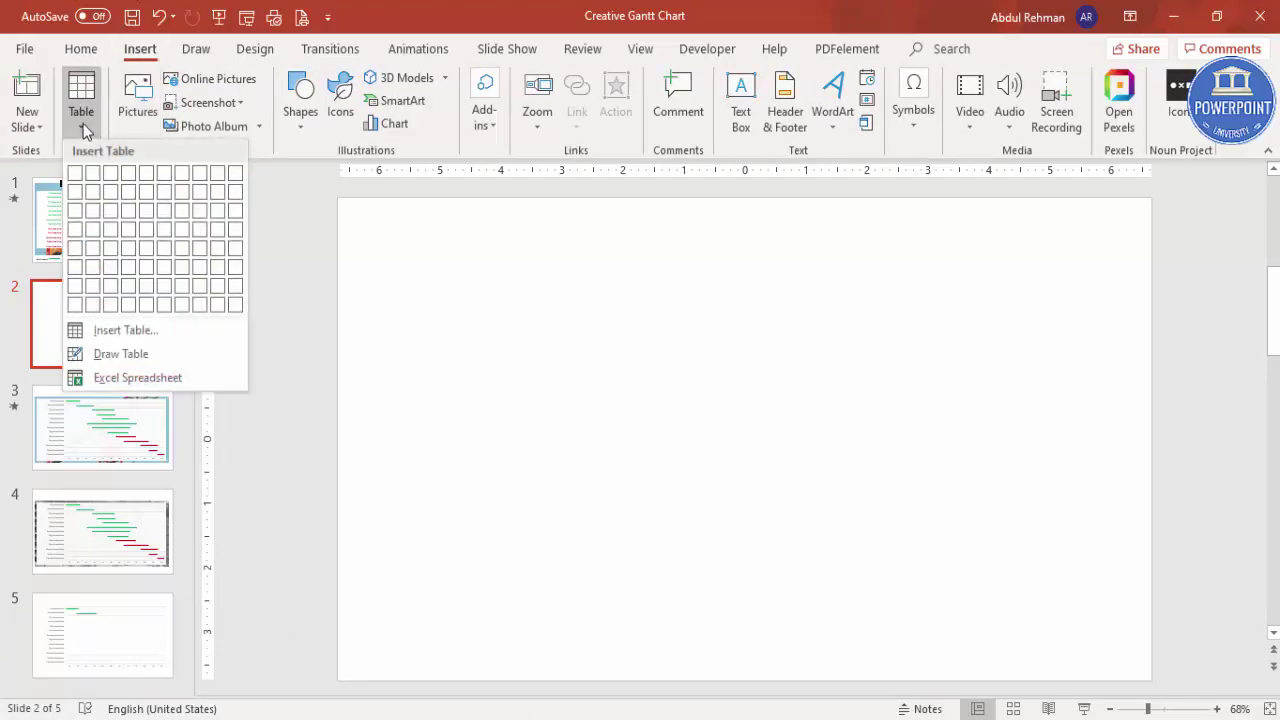
pyautogui.click(125, 331)
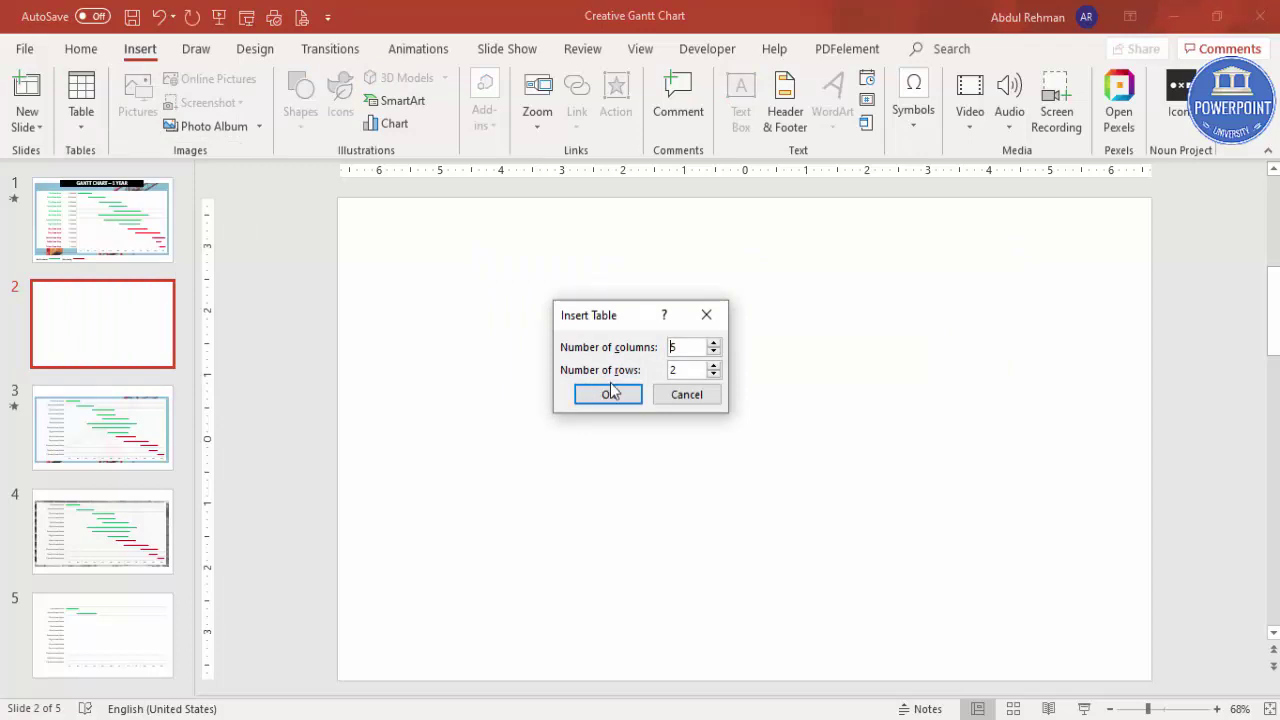
pyautogui.click(689, 346)
pyautogui.click(623, 395)
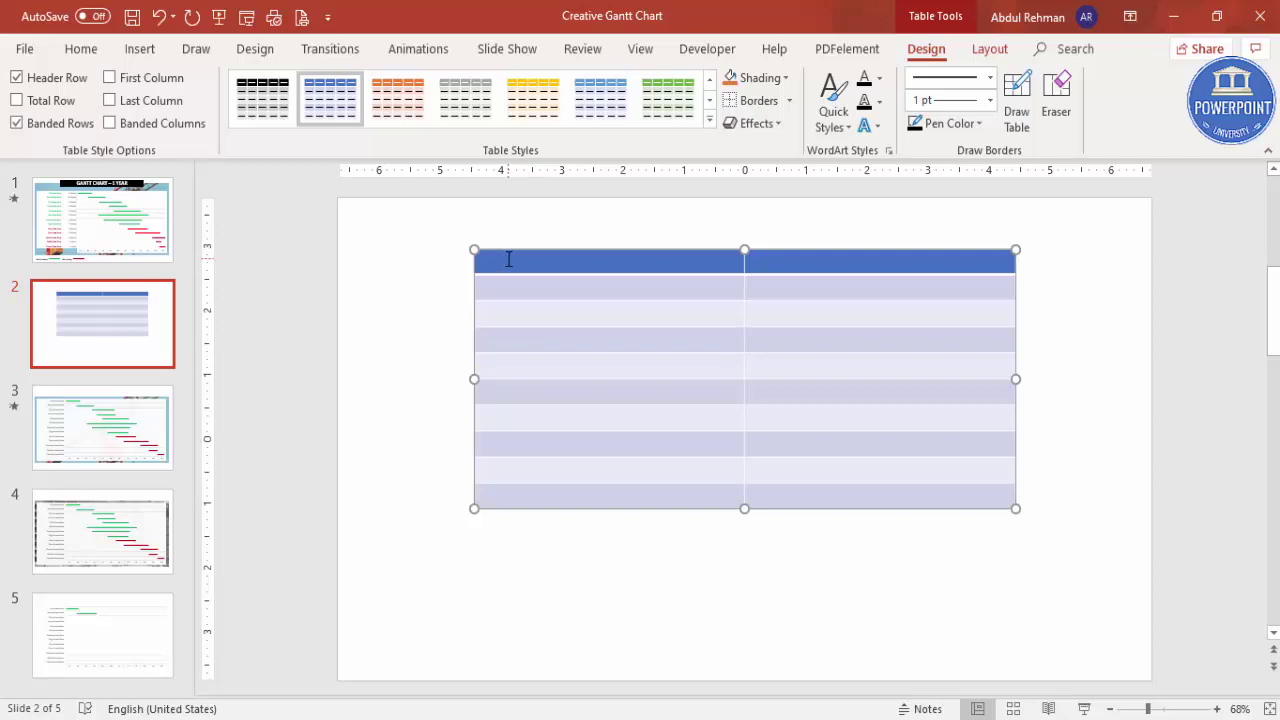
pyautogui.click(16, 123)
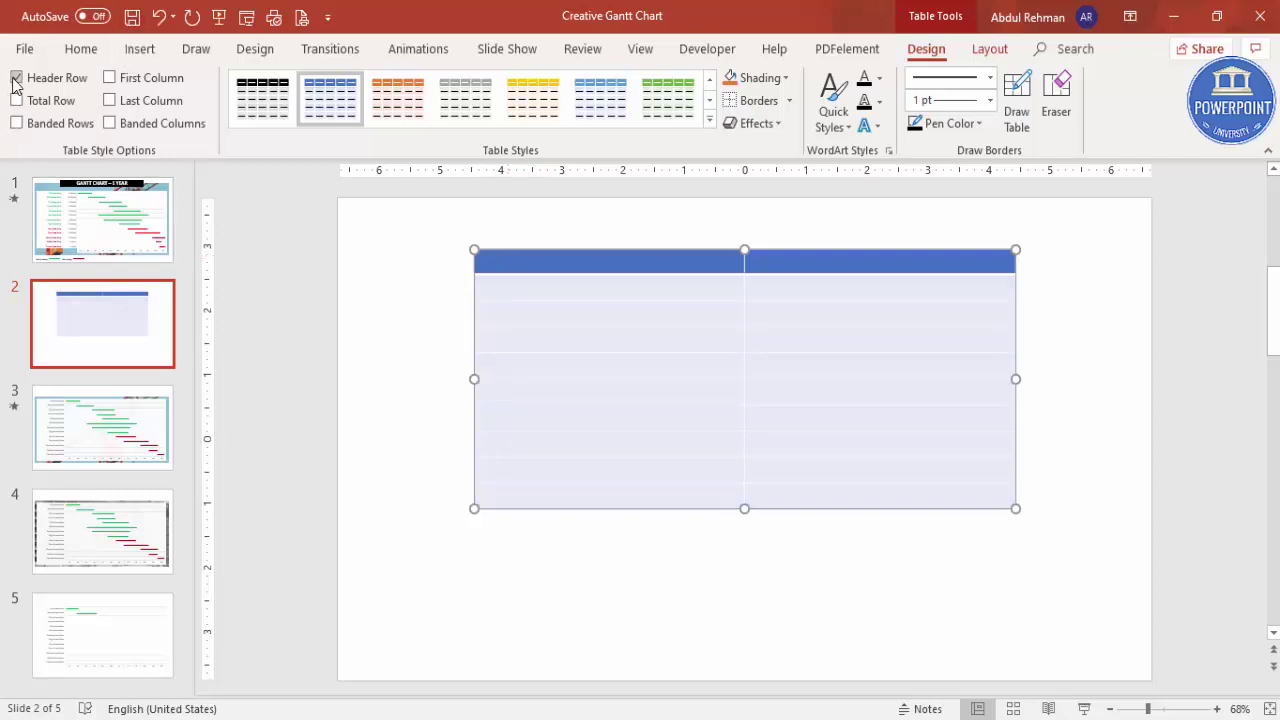
# - Turn off the table's blue Header Row styling
pyautogui.click(16, 77)
pyautogui.click(1112, 290)
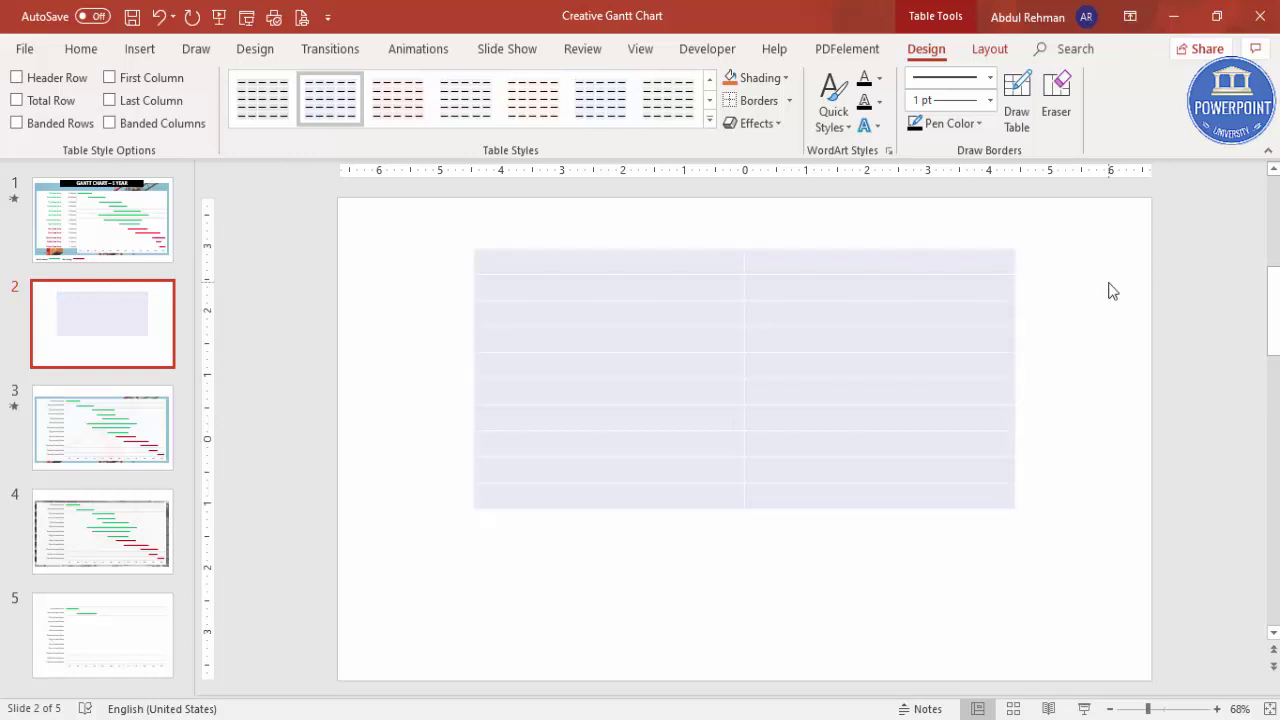
pyautogui.click(660, 271)
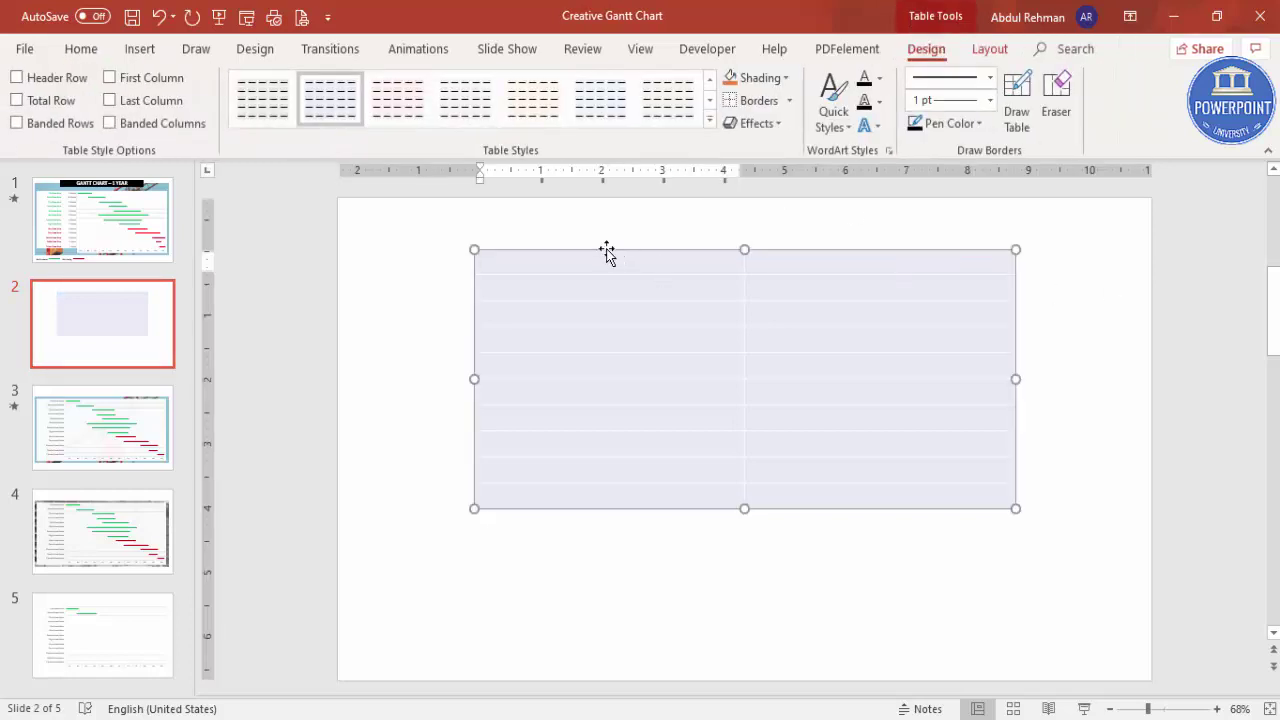
# - Move the table left and down, widen it toward the right edge, and select the left column
pyautogui.moveTo(607, 250); pyautogui.dragTo(504, 271)
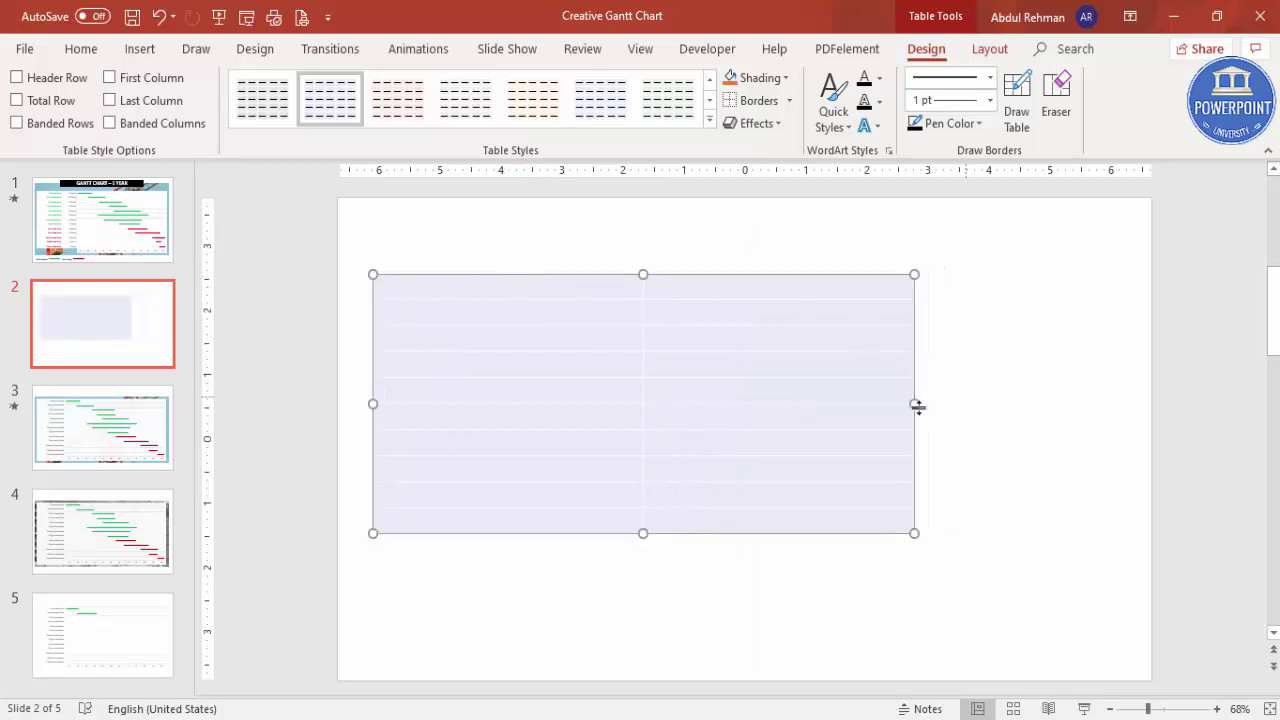
pyautogui.moveTo(913, 408); pyautogui.dragTo(1107, 406)
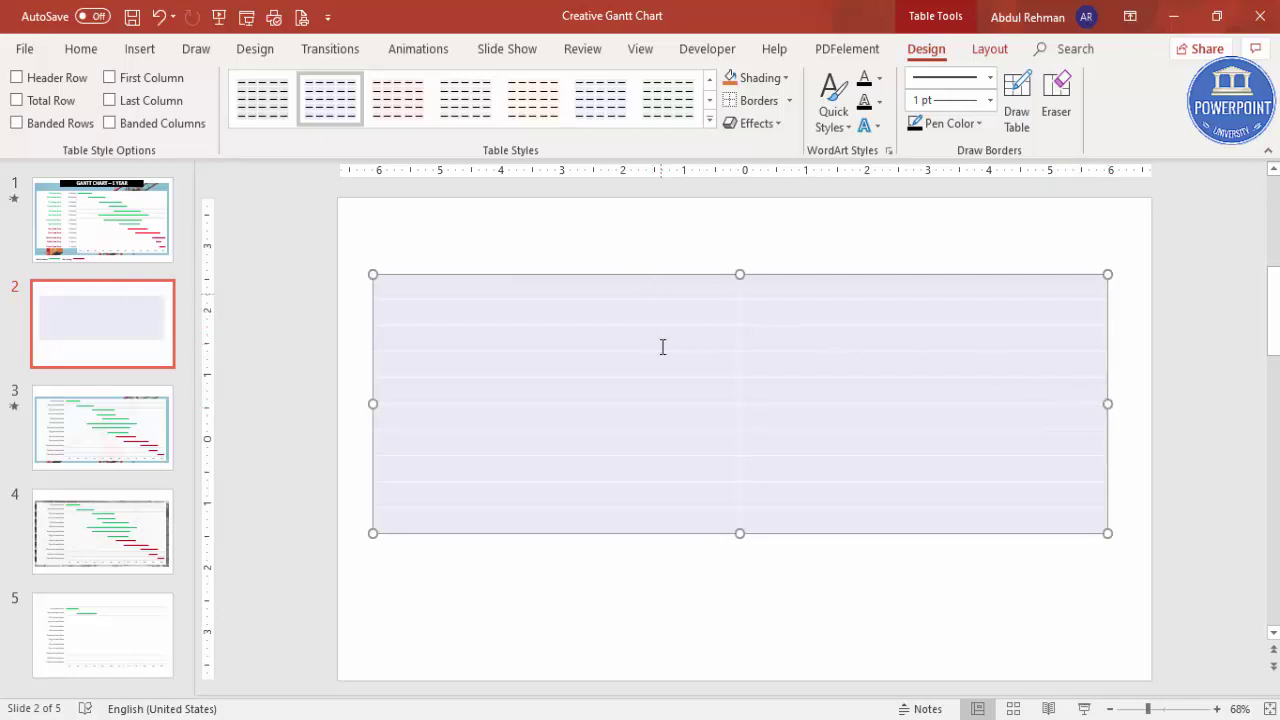
pyautogui.moveTo(652, 288); pyautogui.dragTo(646, 524)
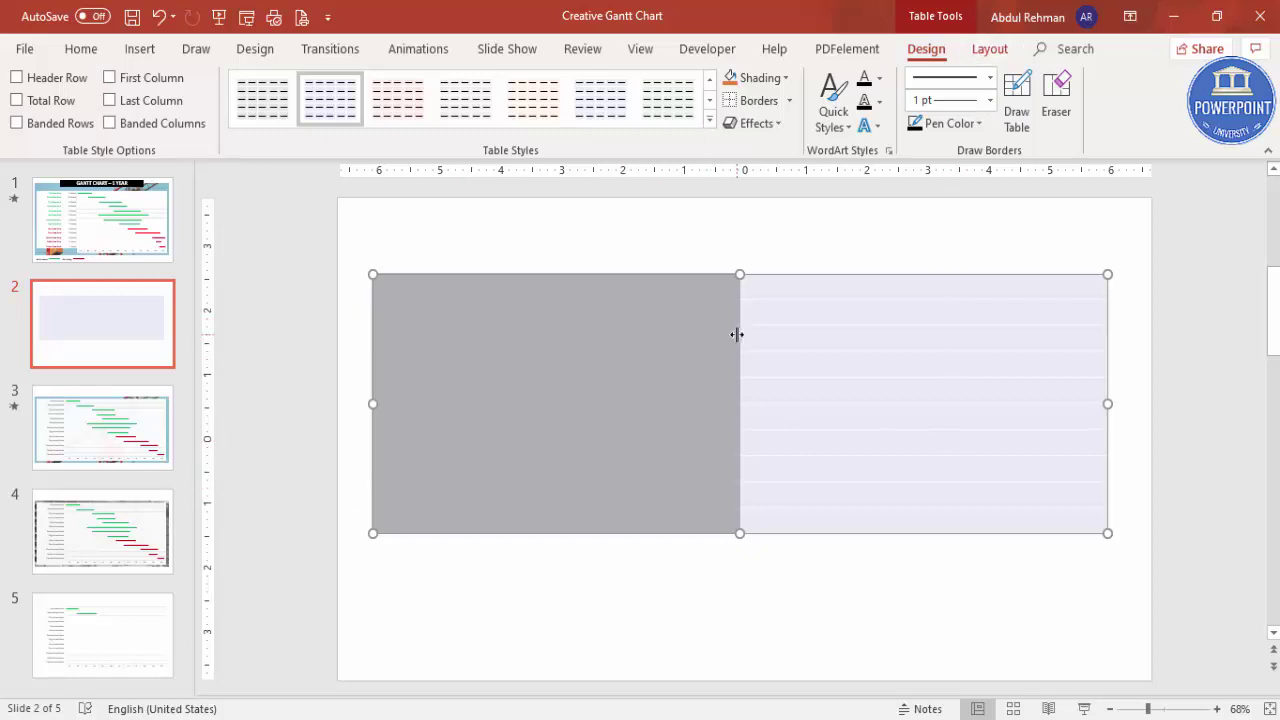
pyautogui.click(989, 50)
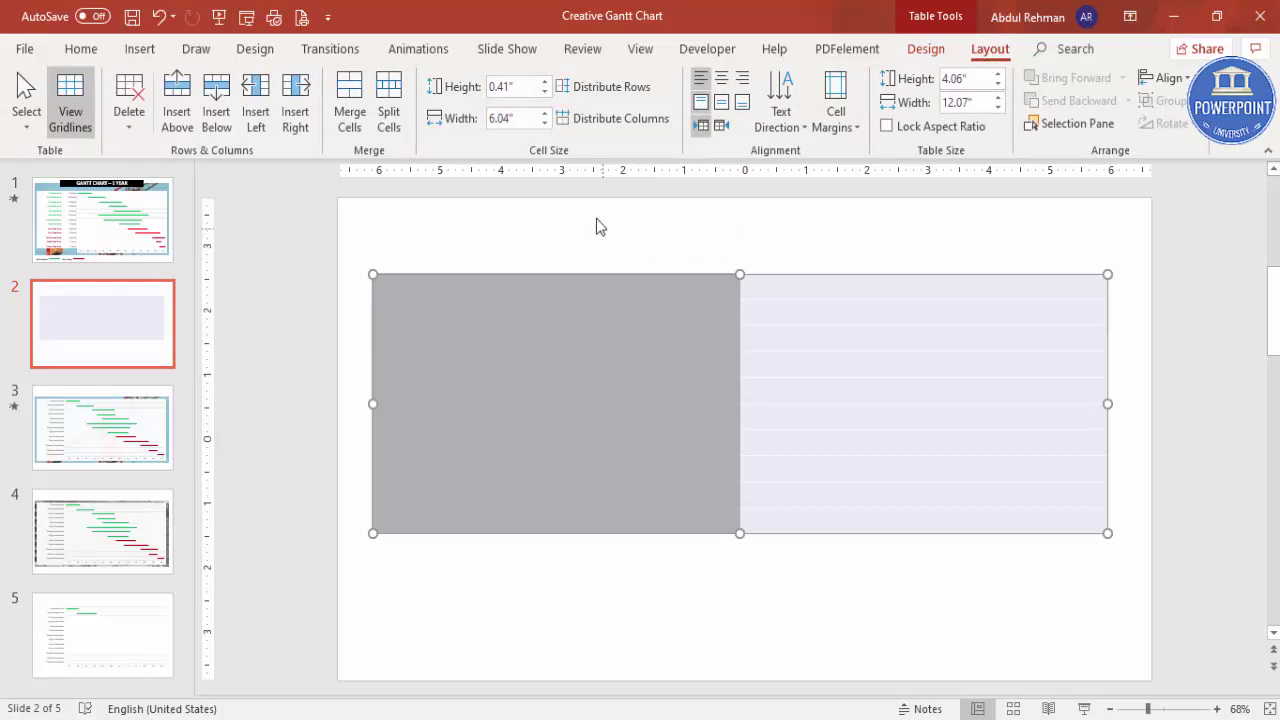
# - Set the first column's width to about 2.8 inches
pyautogui.click(530, 118)
pyautogui.write('5.6')
pyautogui.press('Return')
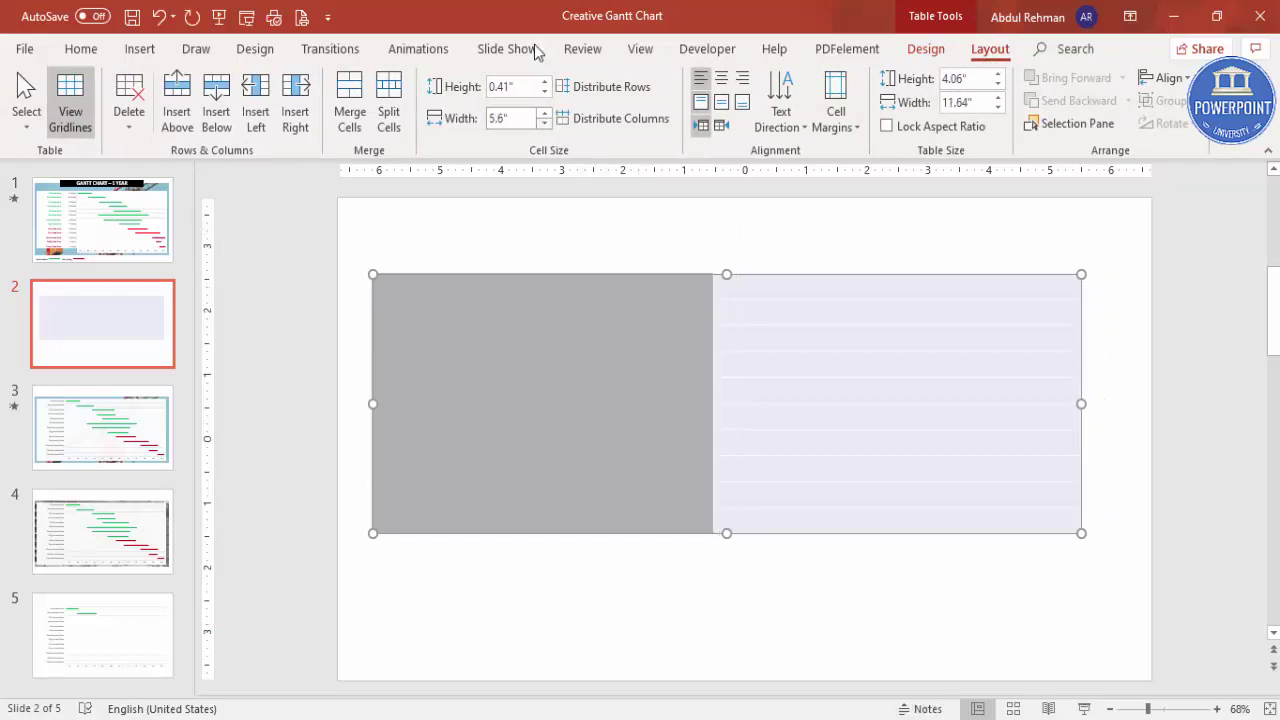
pyautogui.press('Down')
pyautogui.press('Down')
pyautogui.press('Down')
pyautogui.press('Down')
pyautogui.press('Down')
pyautogui.press('Down')
pyautogui.press('Down')
pyautogui.press('Down')
pyautogui.press('Down')
pyautogui.press('Down')
pyautogui.press('Down')
pyautogui.press('Down')
pyautogui.press('Down')
pyautogui.press('Down')
pyautogui.press('Down')
pyautogui.press('Down')
pyautogui.press('Down')
pyautogui.press('Down')
pyautogui.press('Down')
pyautogui.press('Down')
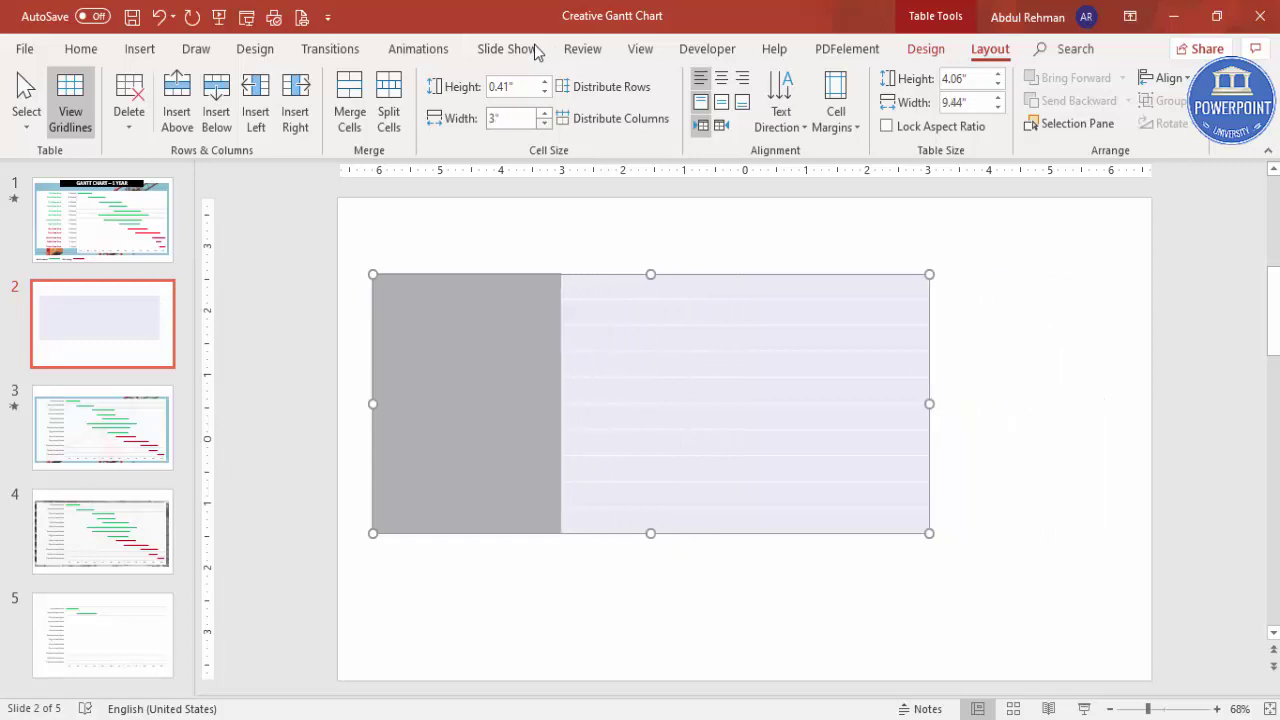
pyautogui.press('Down')
pyautogui.press('Down')
pyautogui.press('Down')
pyautogui.press('Down')
pyautogui.press('Down')
pyautogui.press('Down')
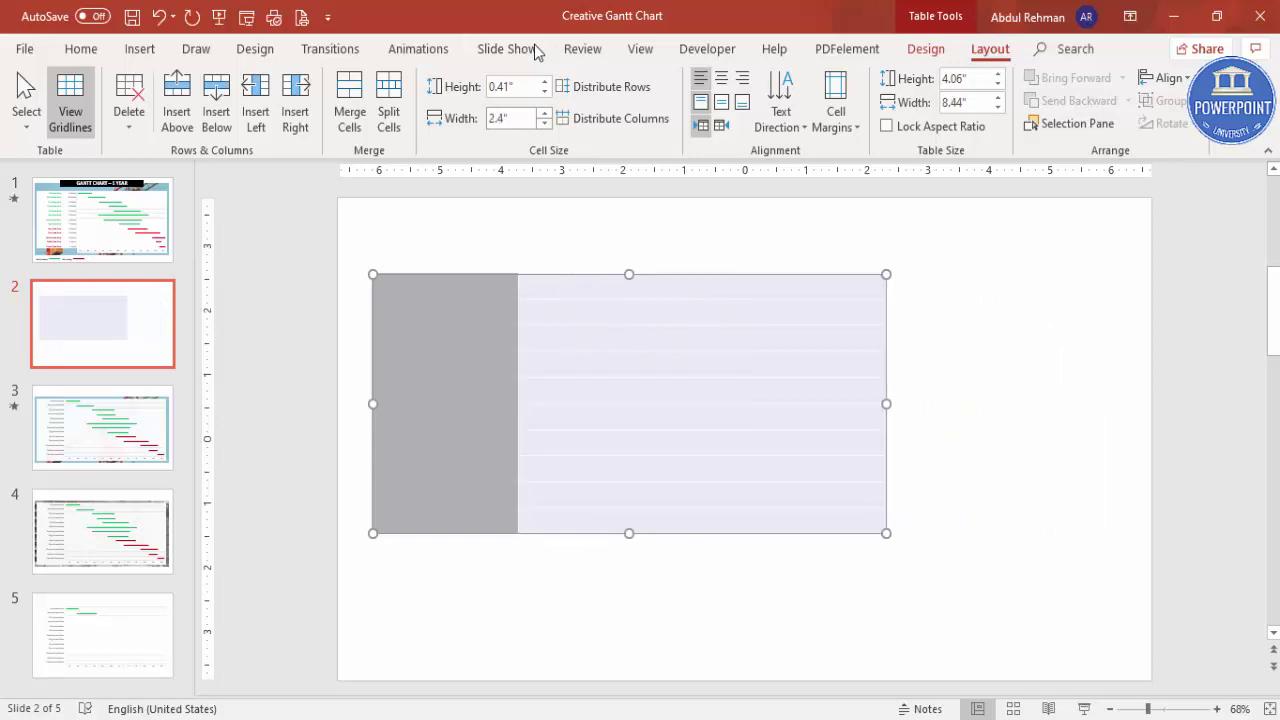
pyautogui.press('Up')
pyautogui.press('Up')
pyautogui.press('Up')
pyautogui.press('Up')
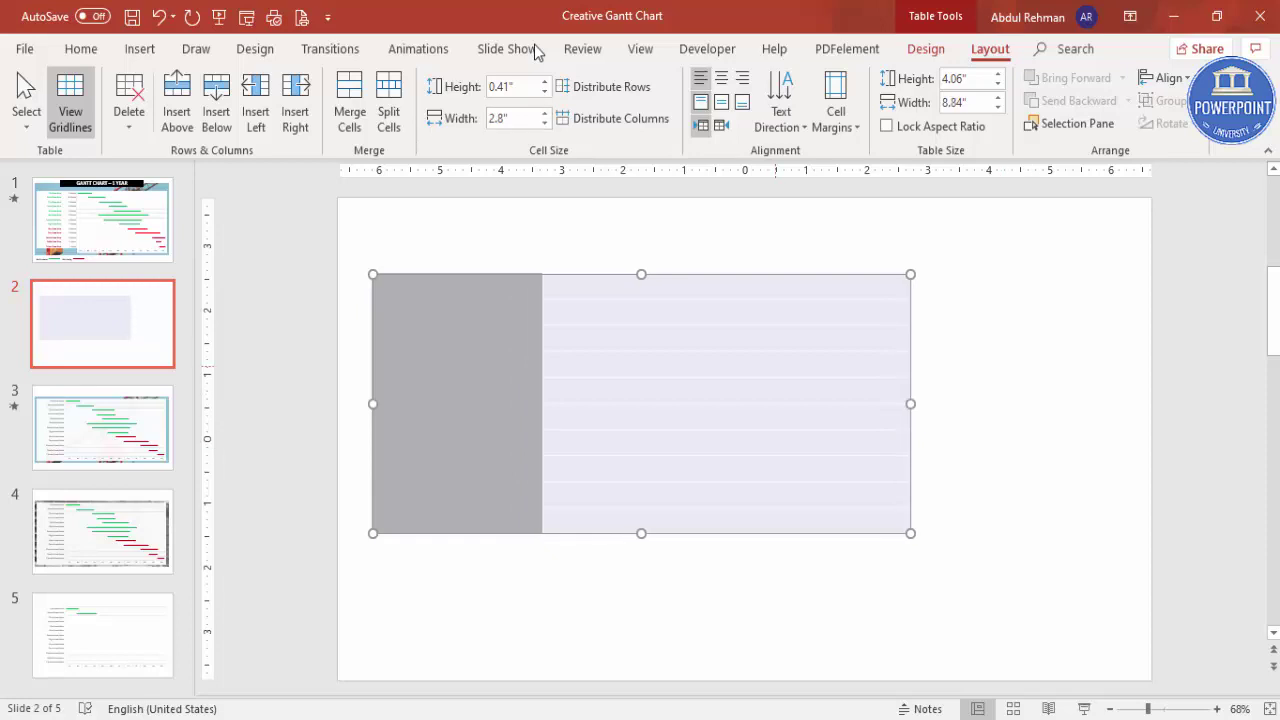
# - Widen the second column to 9.1 inches, making the table 11.9 inches wide
pyautogui.press('Return')
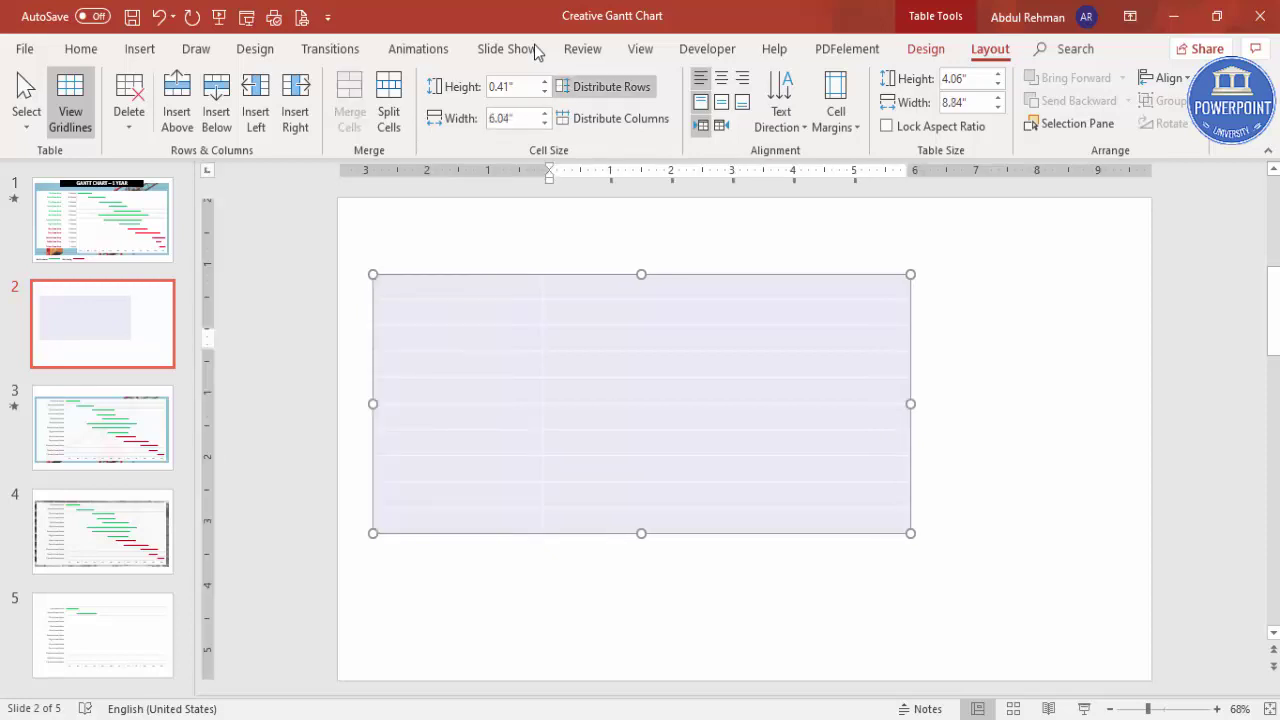
pyautogui.write('6.6')
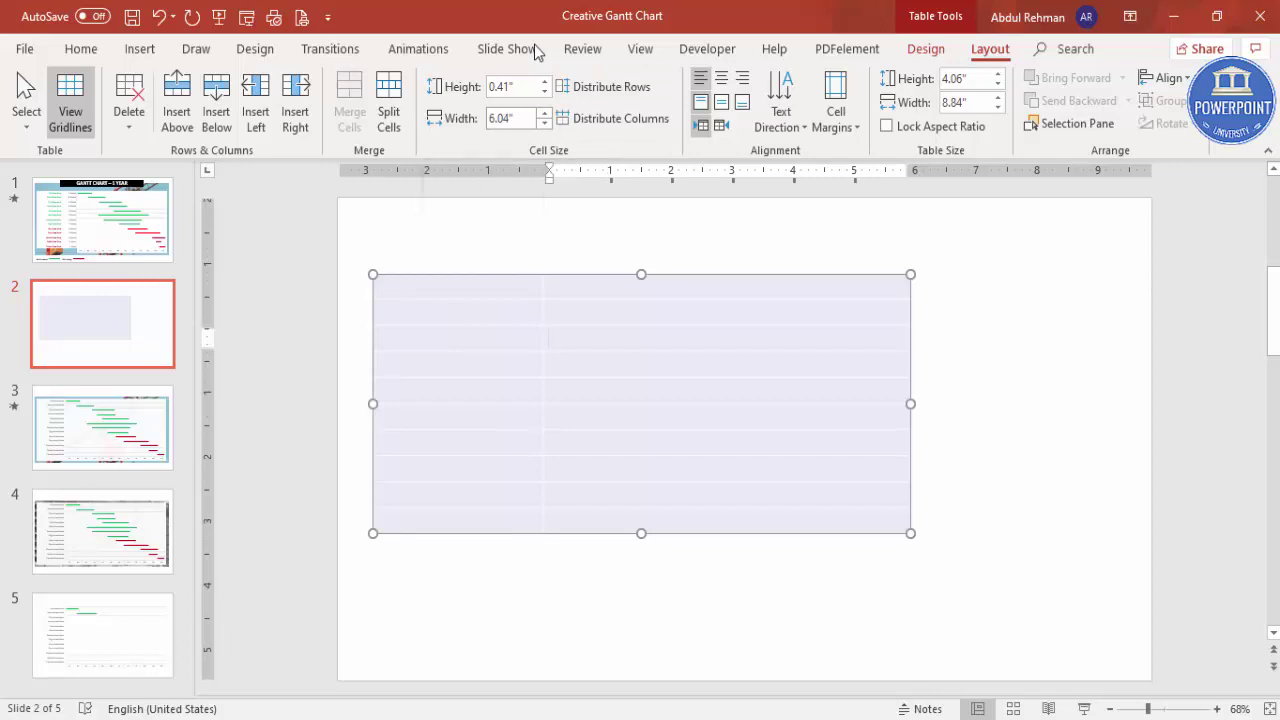
pyautogui.press('Return')
pyautogui.press('Up')
pyautogui.press('Up')
pyautogui.press('Up')
pyautogui.press('Up')
pyautogui.press('Up')
pyautogui.press('Up')
pyautogui.press('Up')
pyautogui.press('Up')
pyautogui.press('Up')
pyautogui.press('Up')
pyautogui.press('Up')
pyautogui.press('Up')
pyautogui.press('Up')
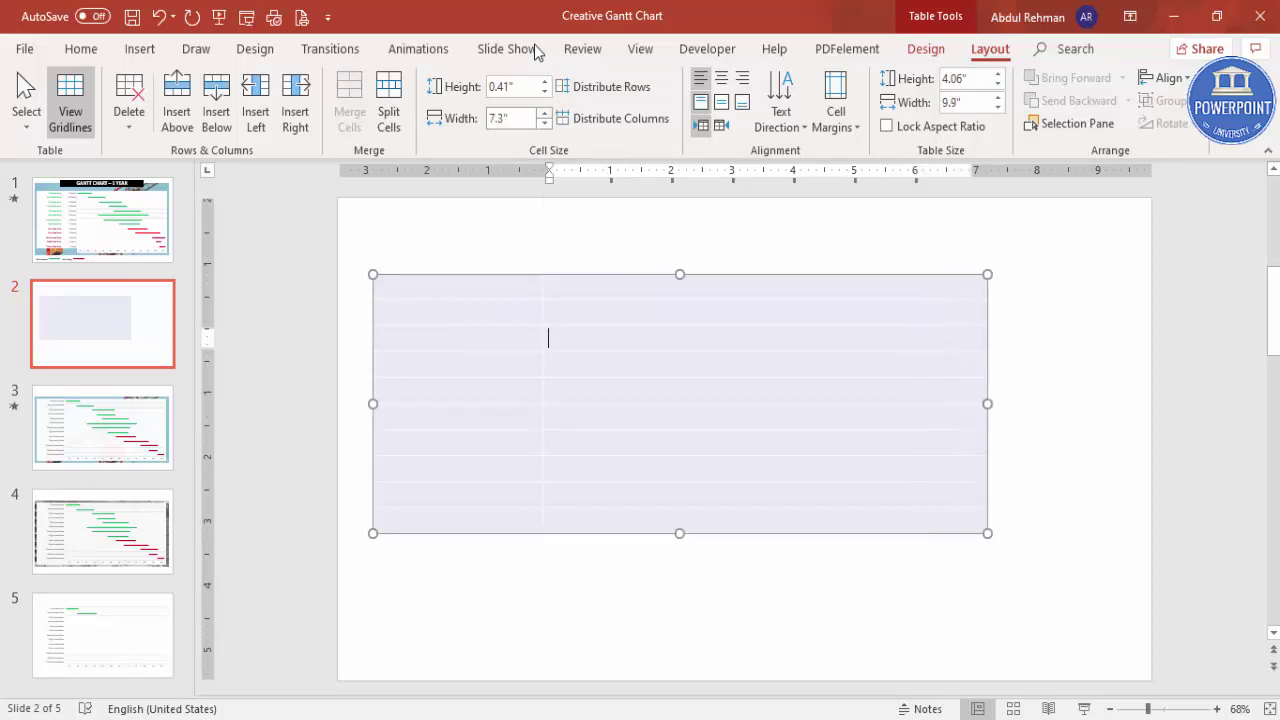
pyautogui.press('Up')
pyautogui.press('Up')
pyautogui.press('Up')
pyautogui.press('Up')
pyautogui.press('Up')
pyautogui.press('Up')
pyautogui.press('Up')
pyautogui.press('Up')
pyautogui.press('Up')
pyautogui.press('Up')
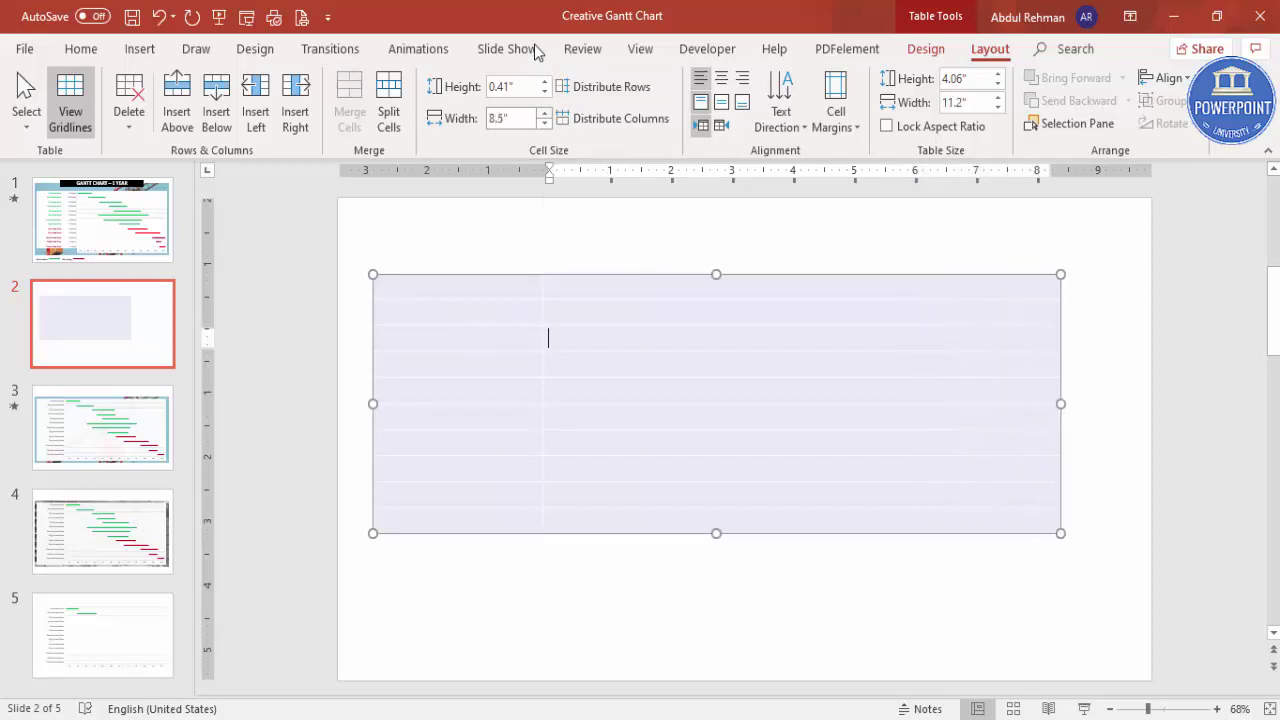
pyautogui.press('Up')
pyautogui.press('Up')
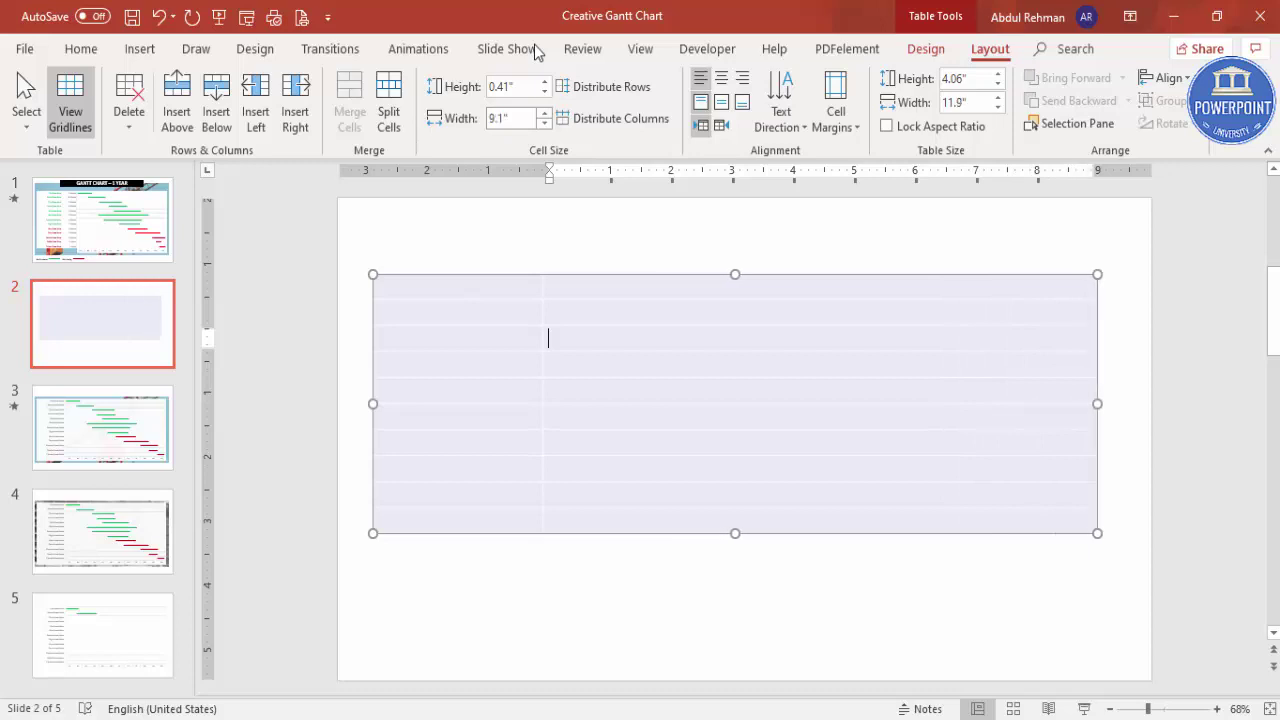
pyautogui.press('Return')
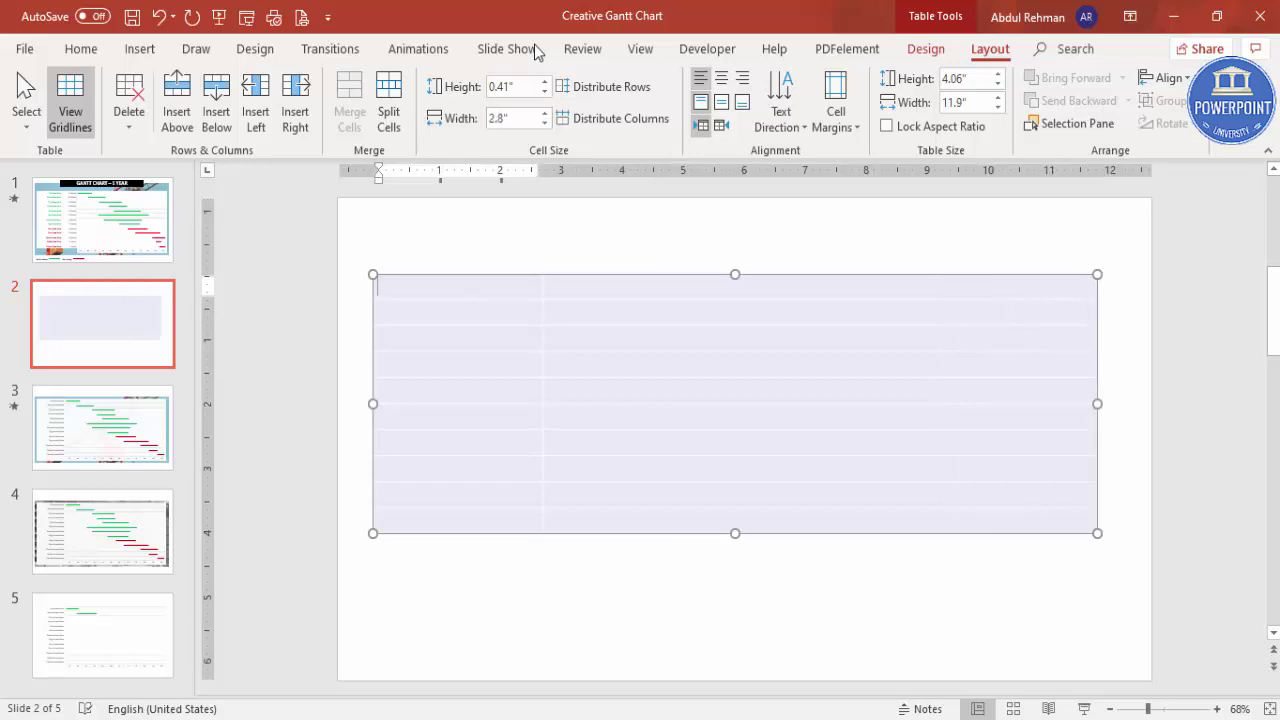
pyautogui.hotkey('shift', 'Down')
pyautogui.hotkey('shift', 'Down')
pyautogui.hotkey('shift', 'Down')
pyautogui.hotkey('shift', 'Down')
pyautogui.hotkey('shift', 'Down')
pyautogui.press('Tab')
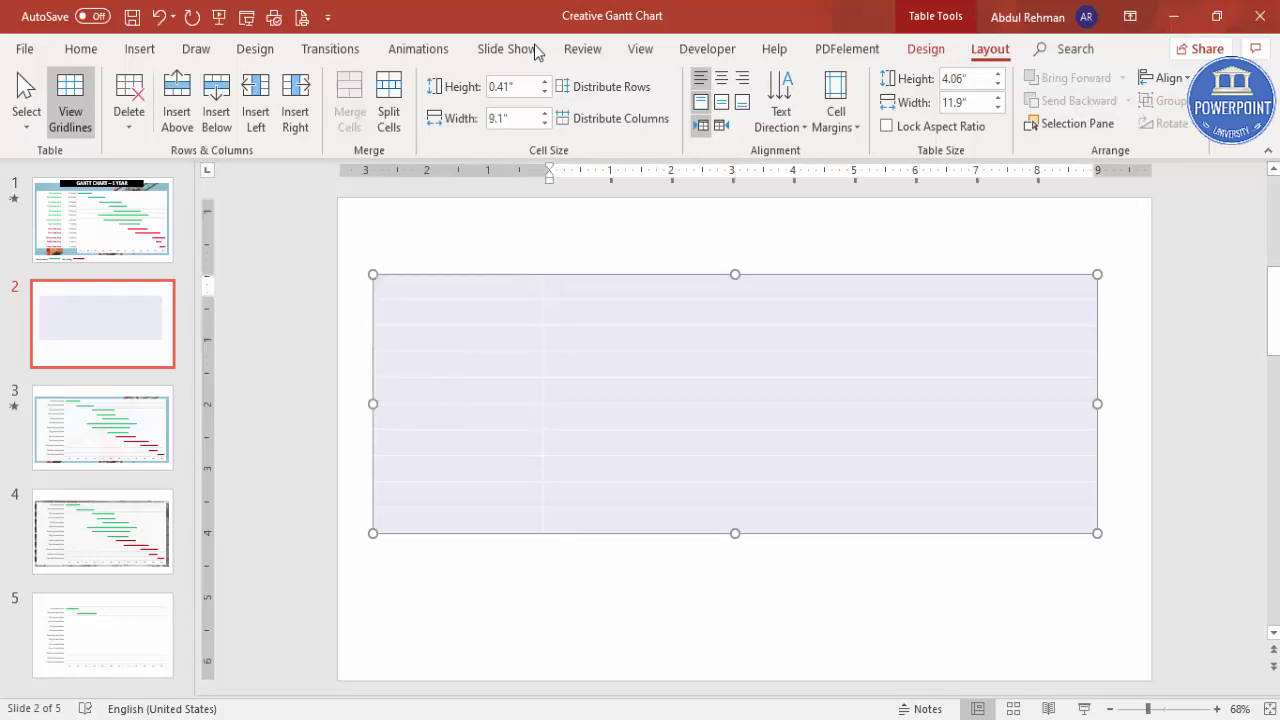
pyautogui.click(571, 540)
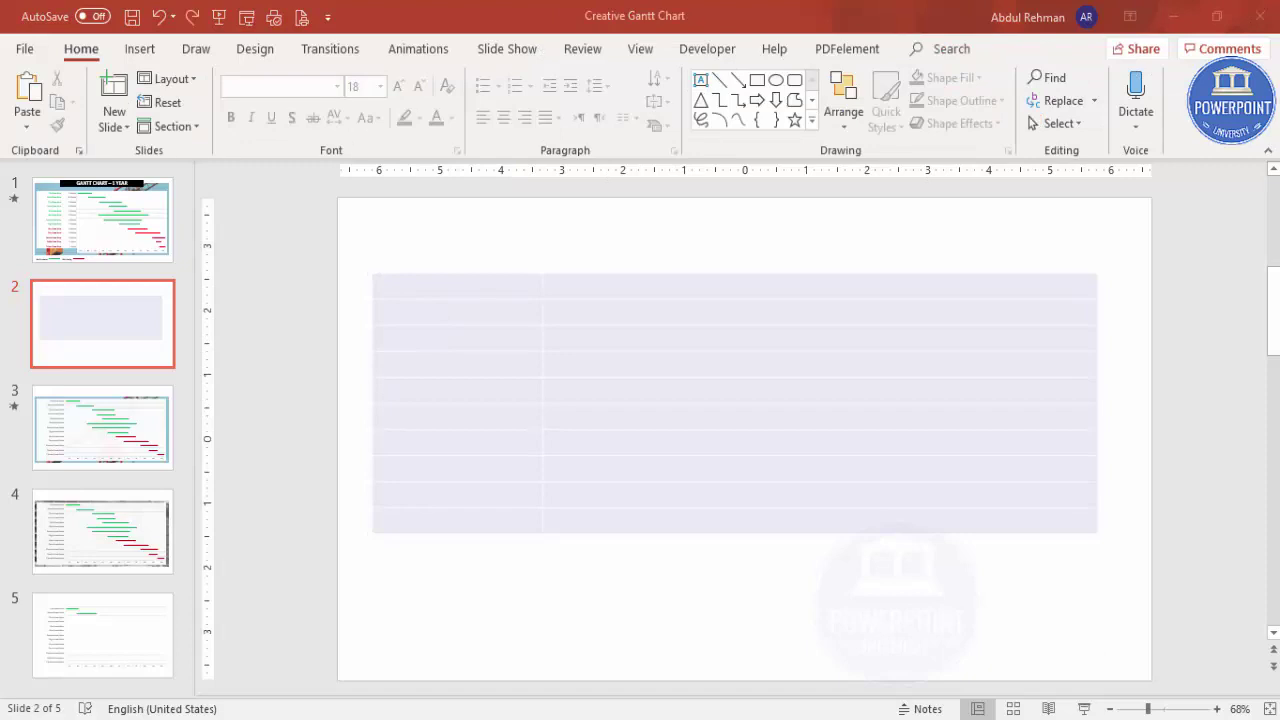
# - Draw a large rectangle covering most of the slide
pyautogui.click(140, 50)
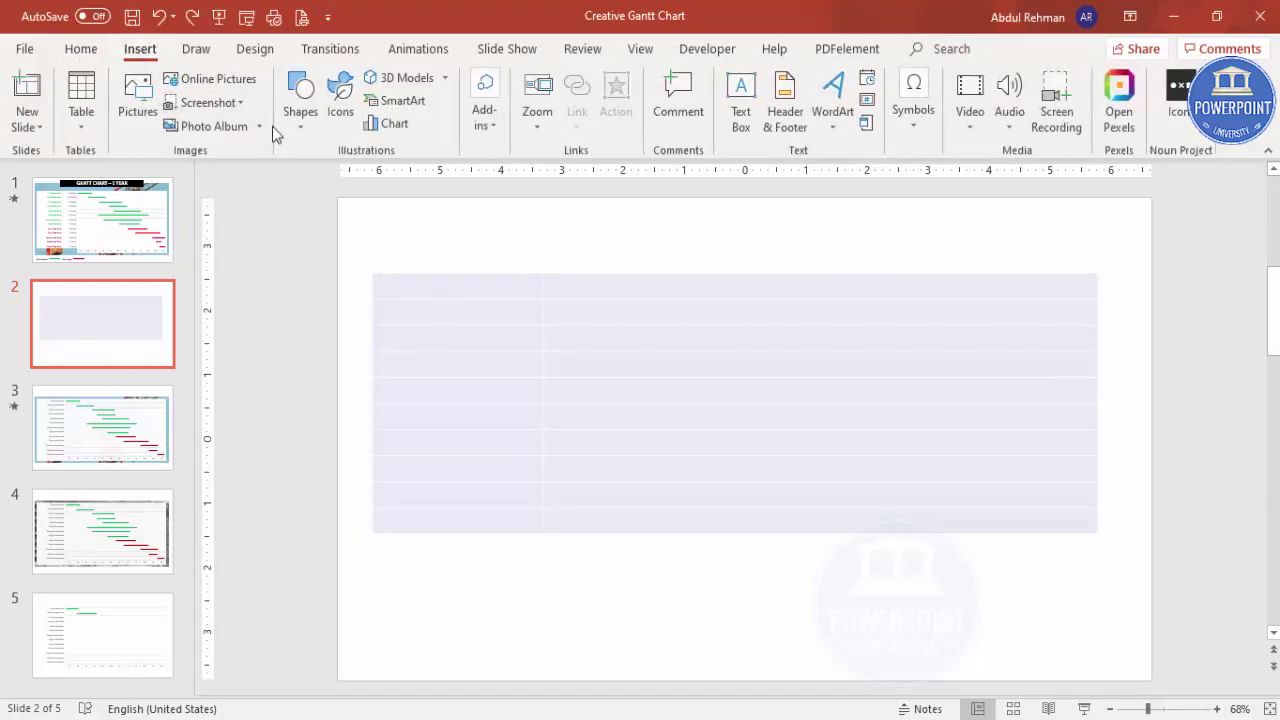
pyautogui.click(304, 123)
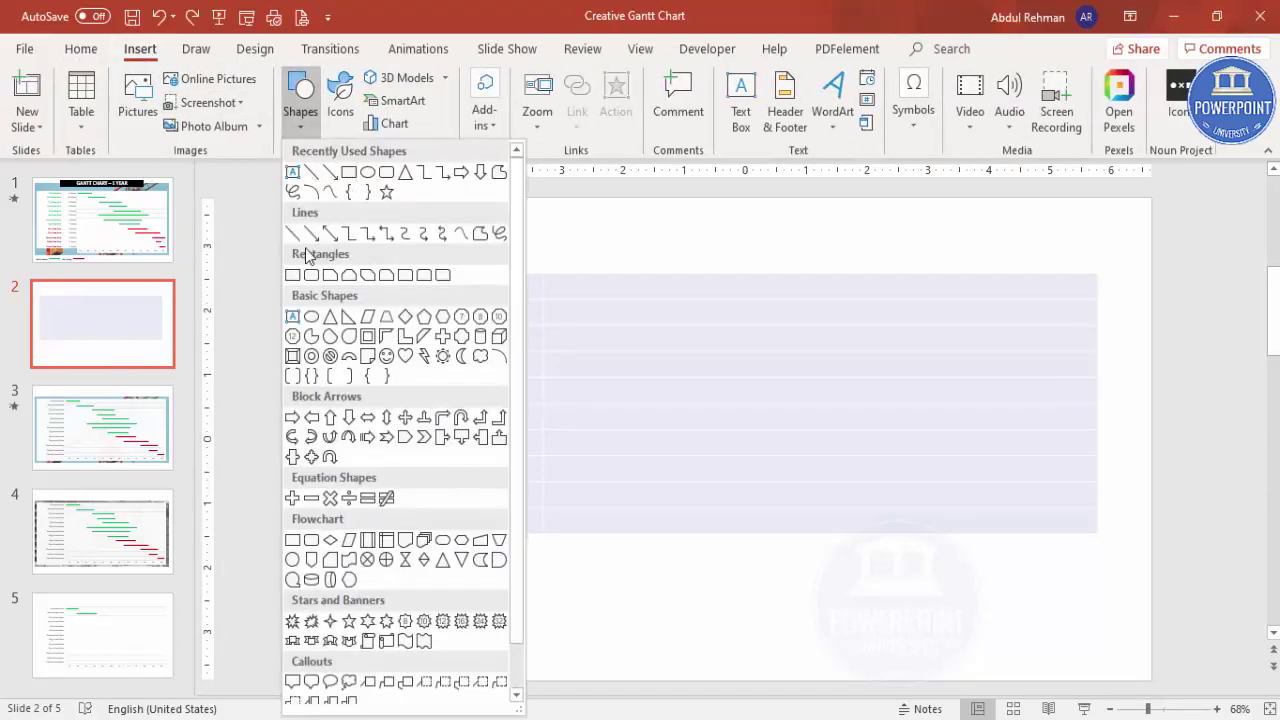
pyautogui.click(293, 274)
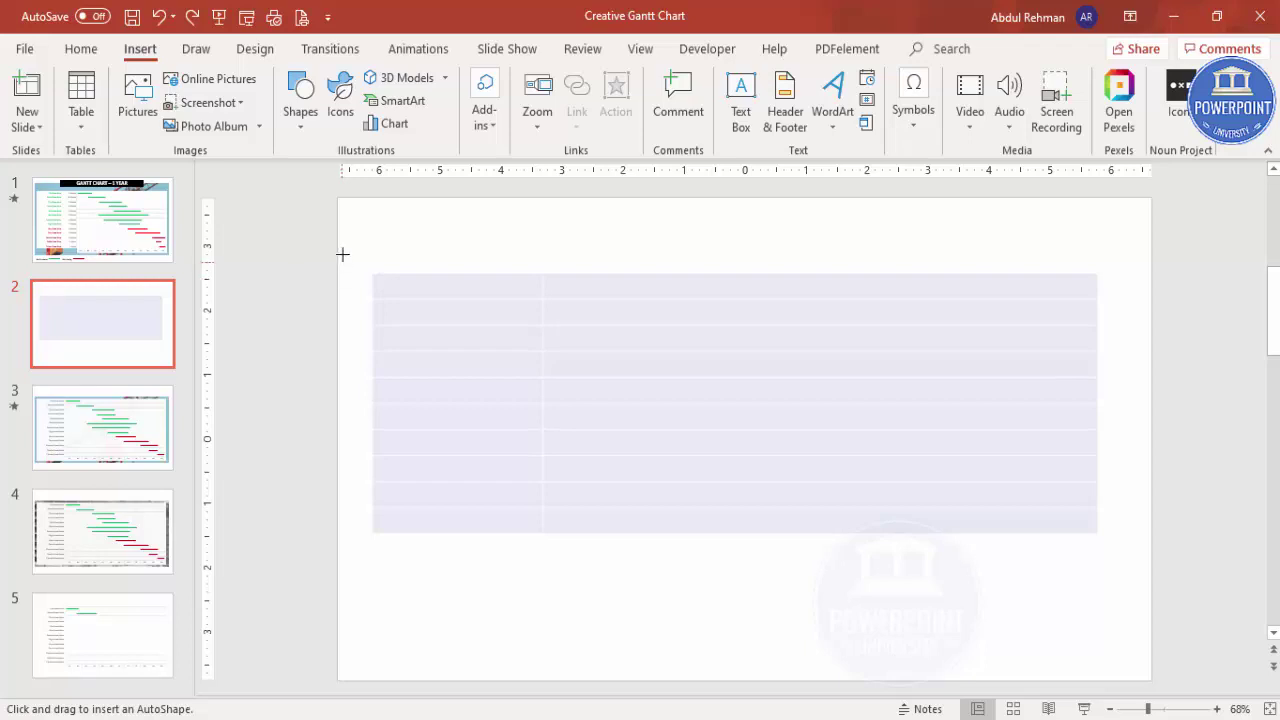
pyautogui.moveTo(338, 251); pyautogui.dragTo(1152, 632)
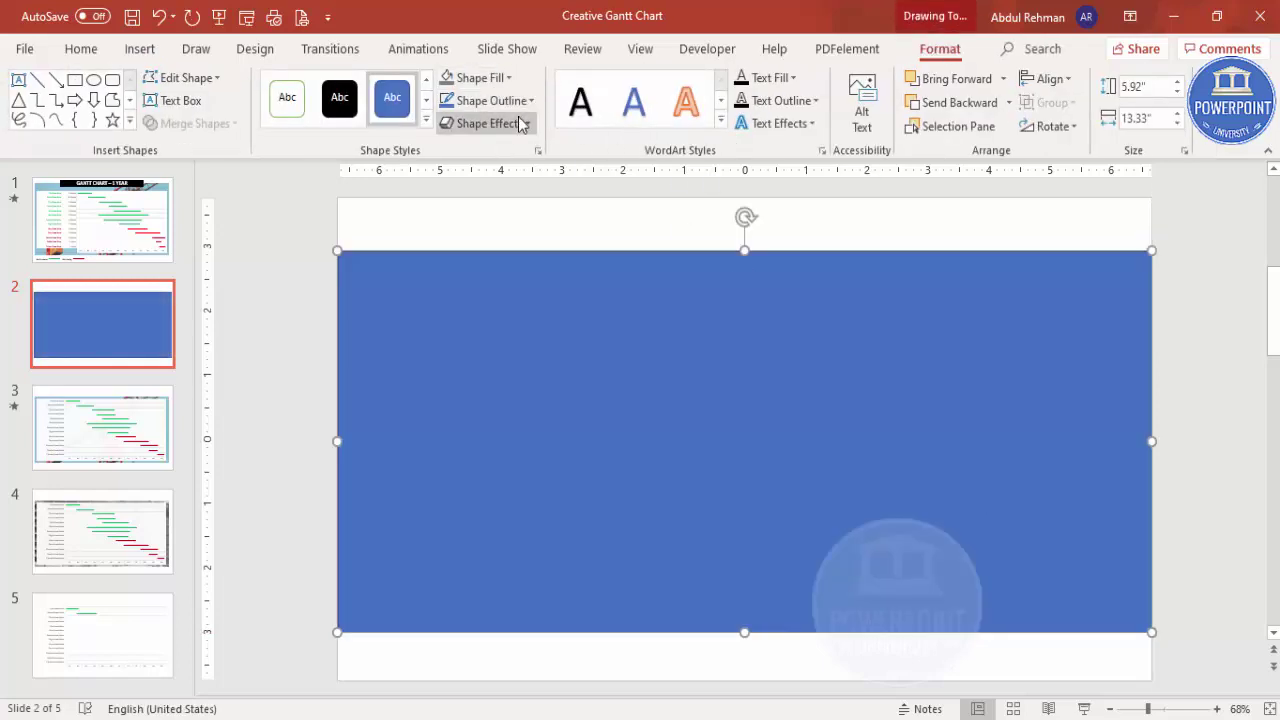
# - Give the rectangle no outline and a light blue fill
pyautogui.click(516, 108)
pyautogui.click(505, 277)
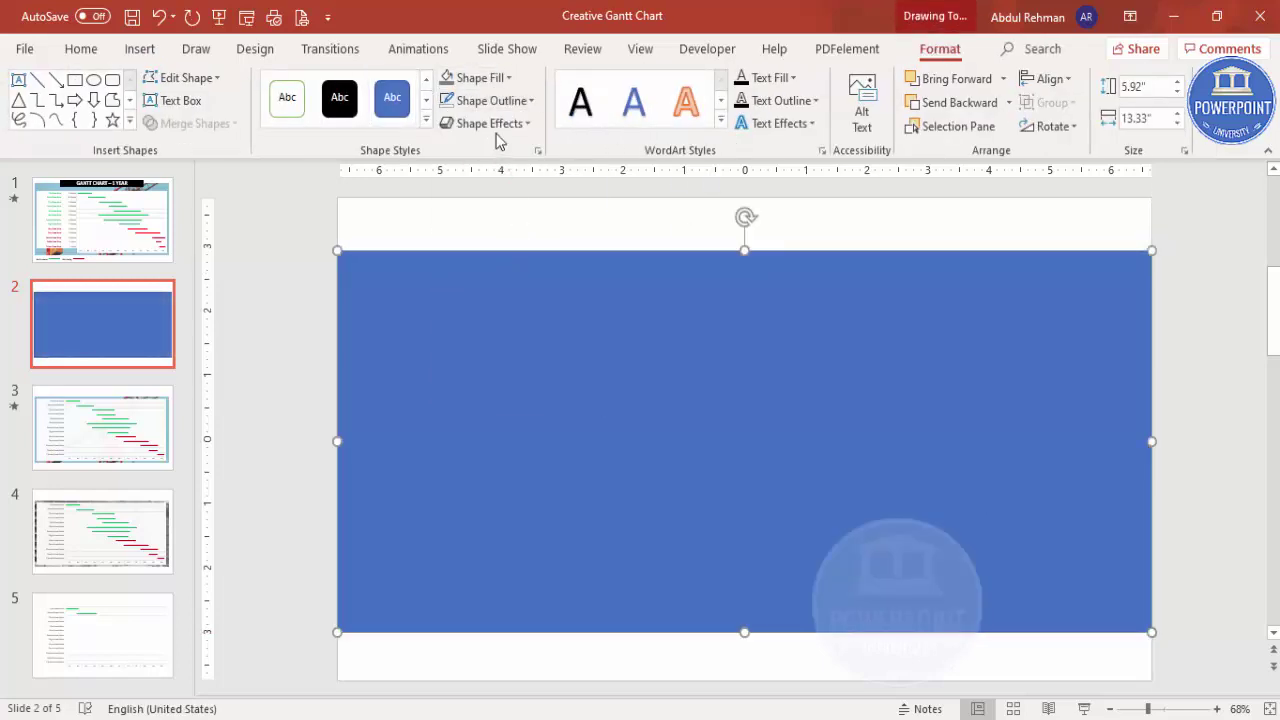
pyautogui.click(490, 80)
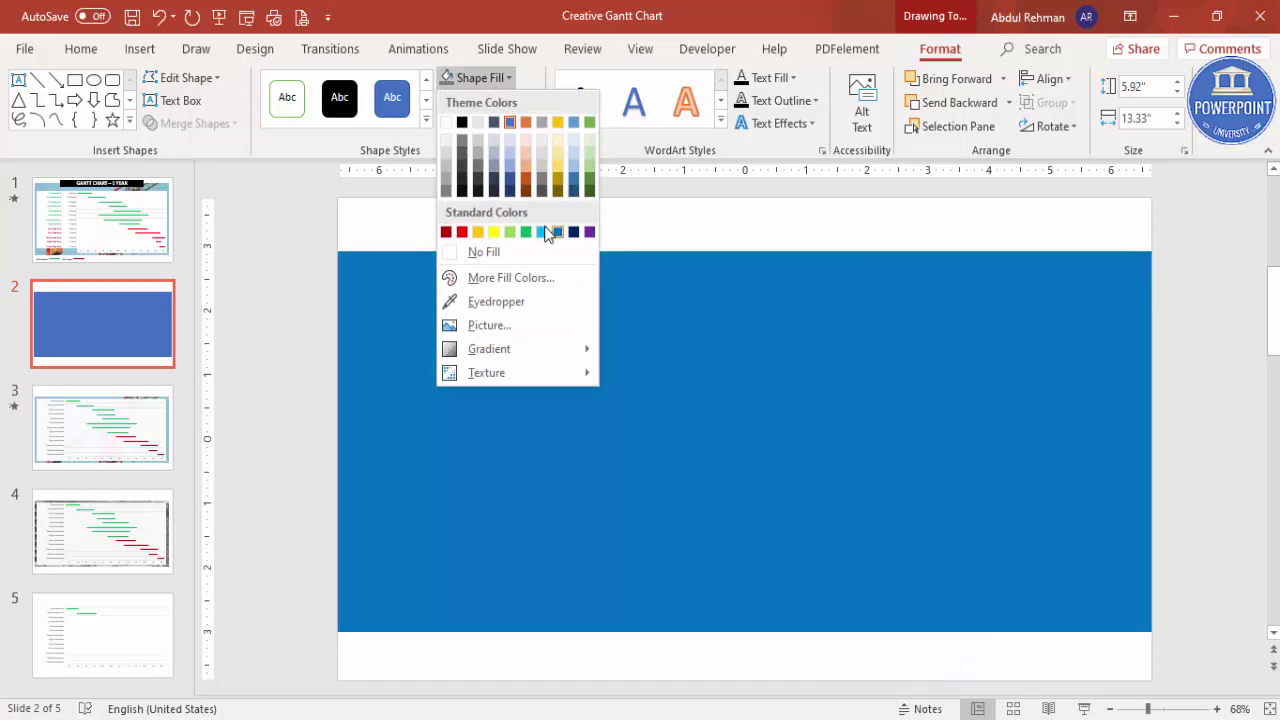
pyautogui.click(542, 232)
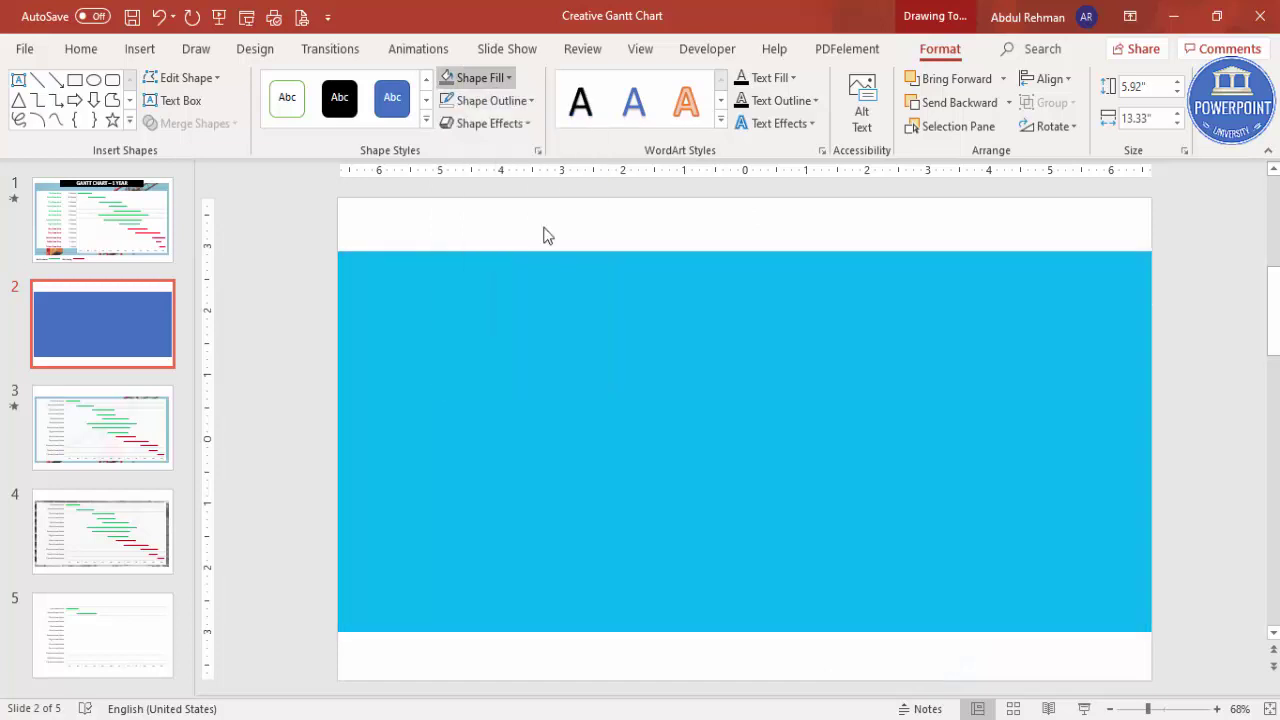
# - Show the rectangle's fill settings in the Format Shape pane
pyautogui.rightClick(1017, 325)
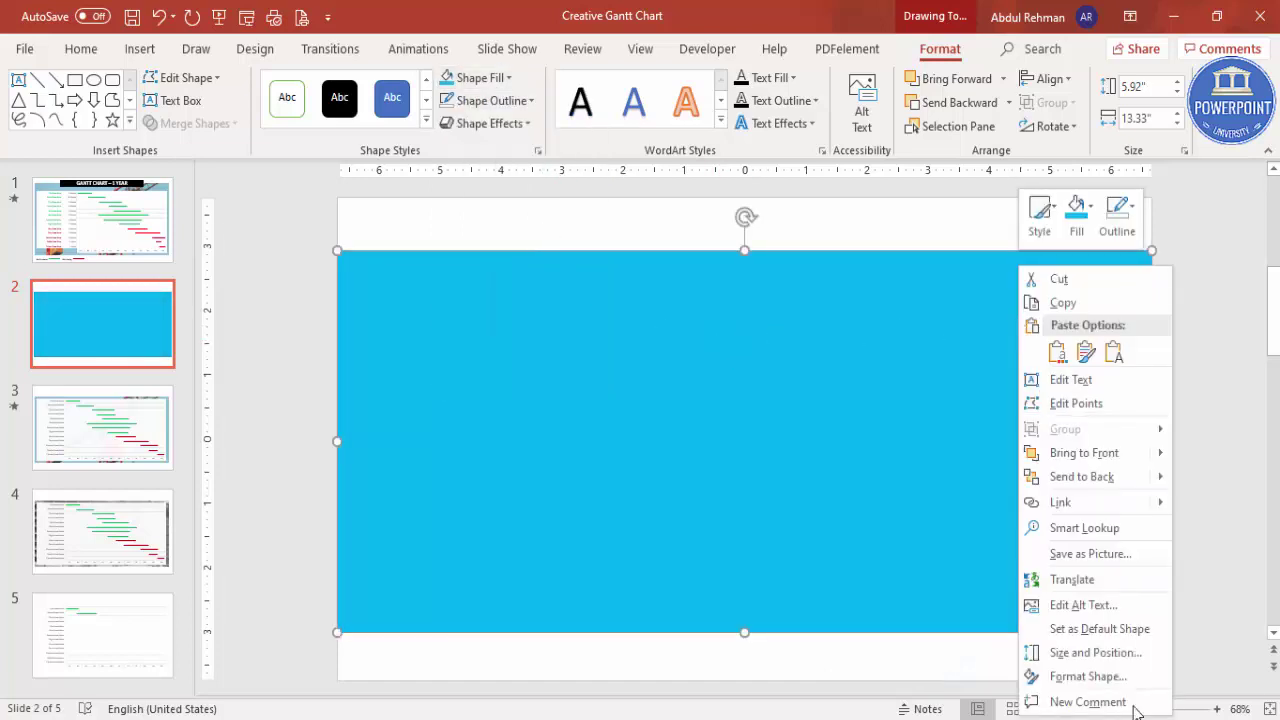
pyautogui.click(1134, 678)
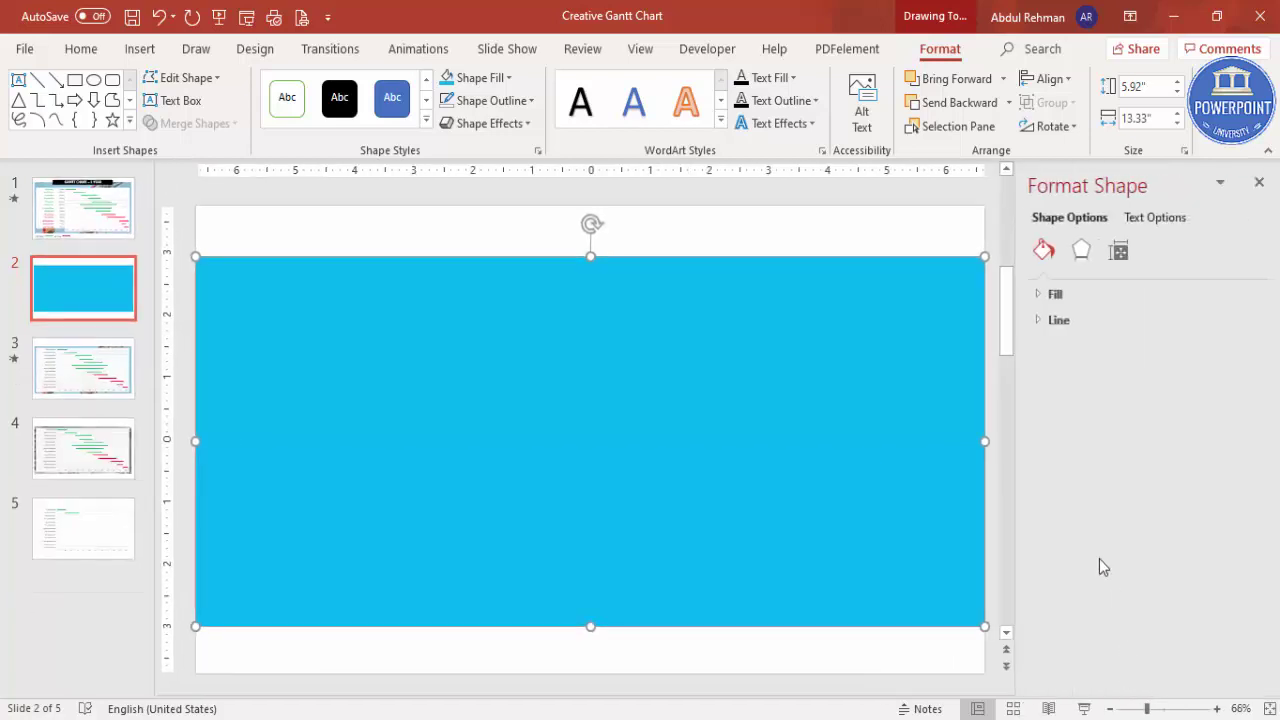
pyautogui.click(1040, 295)
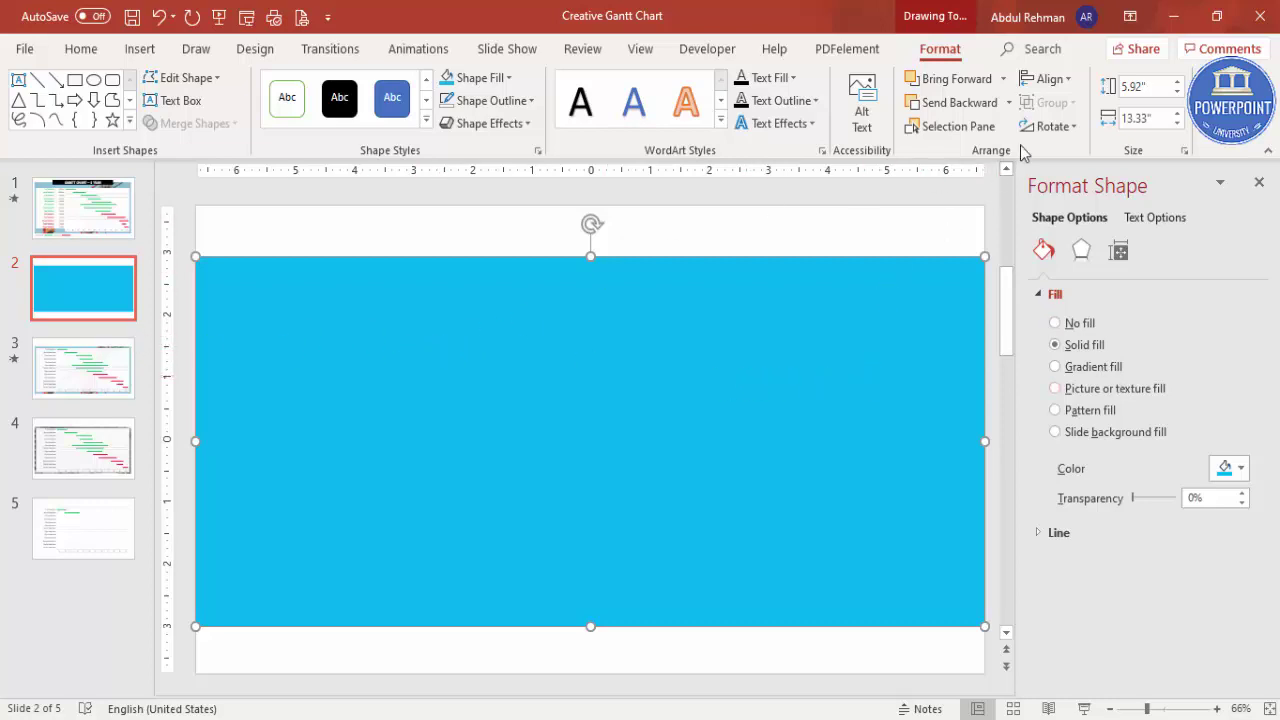
# - Send the cyan rectangle to the back, behind the table
pyautogui.click(1009, 102)
pyautogui.click(980, 151)
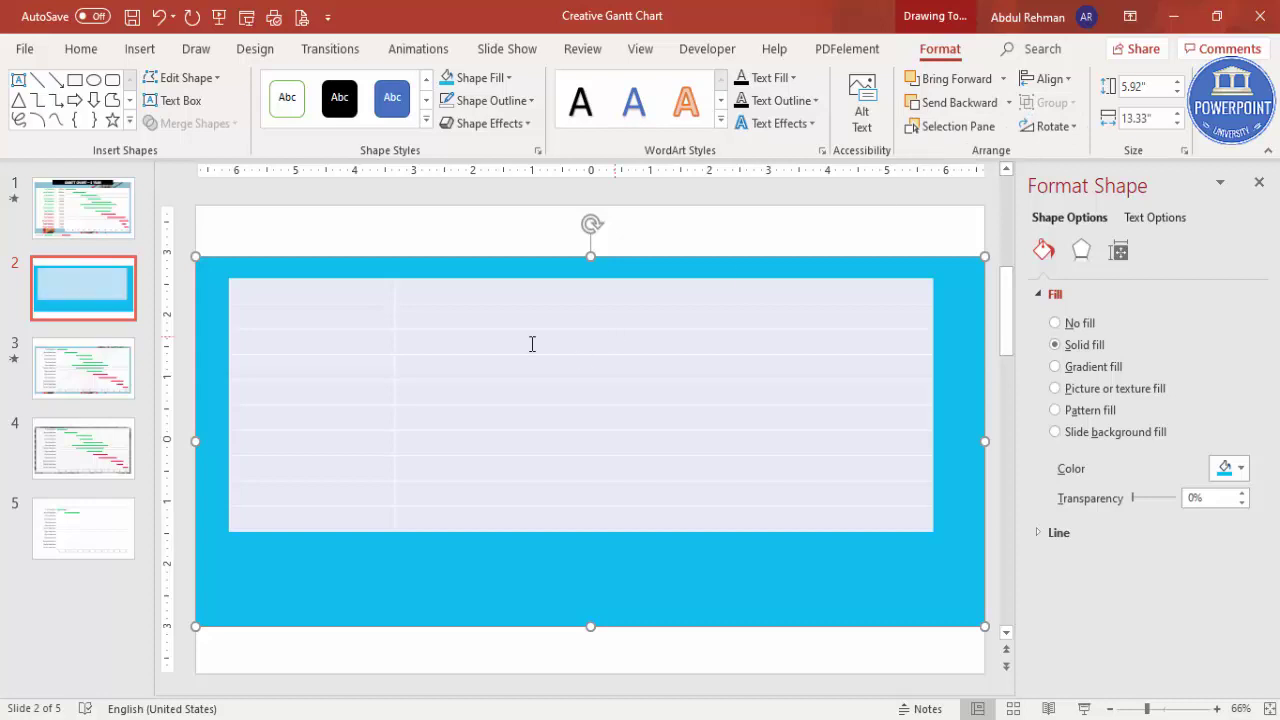
pyautogui.click(392, 347)
pyautogui.click(311, 289)
# - Shade the table's cells white
pyautogui.moveTo(354, 306); pyautogui.dragTo(794, 514)
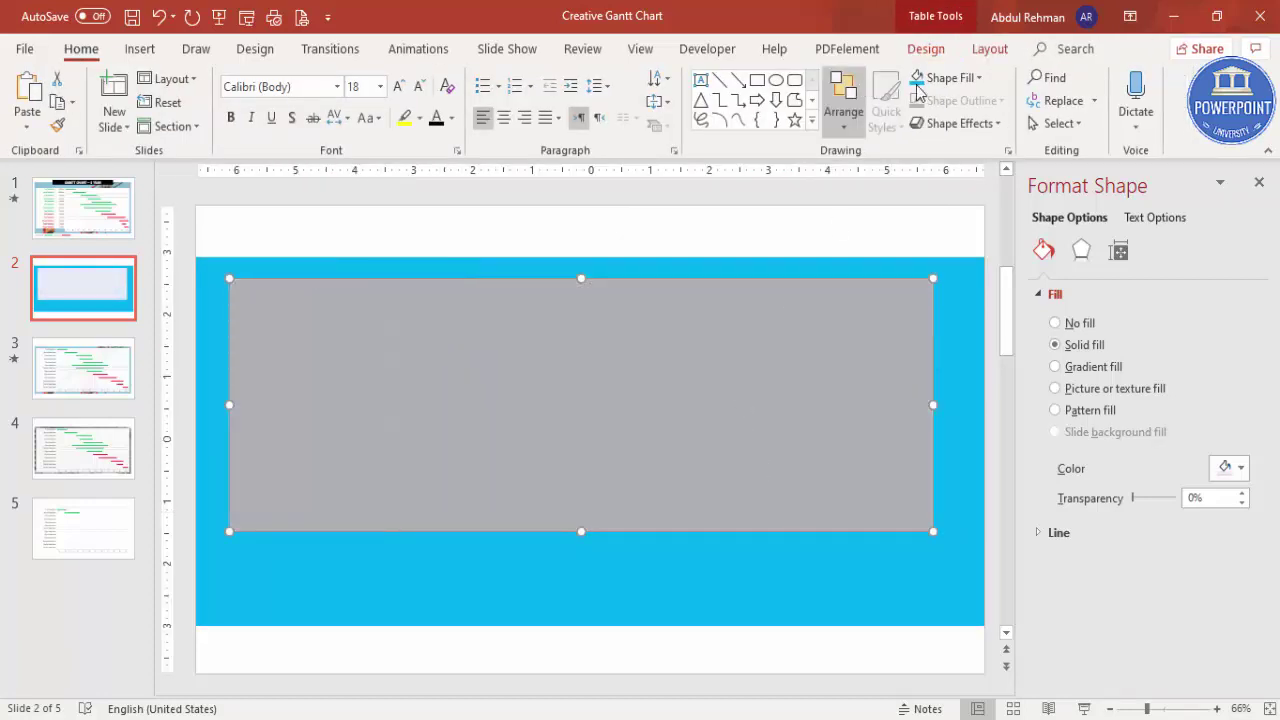
pyautogui.click(926, 50)
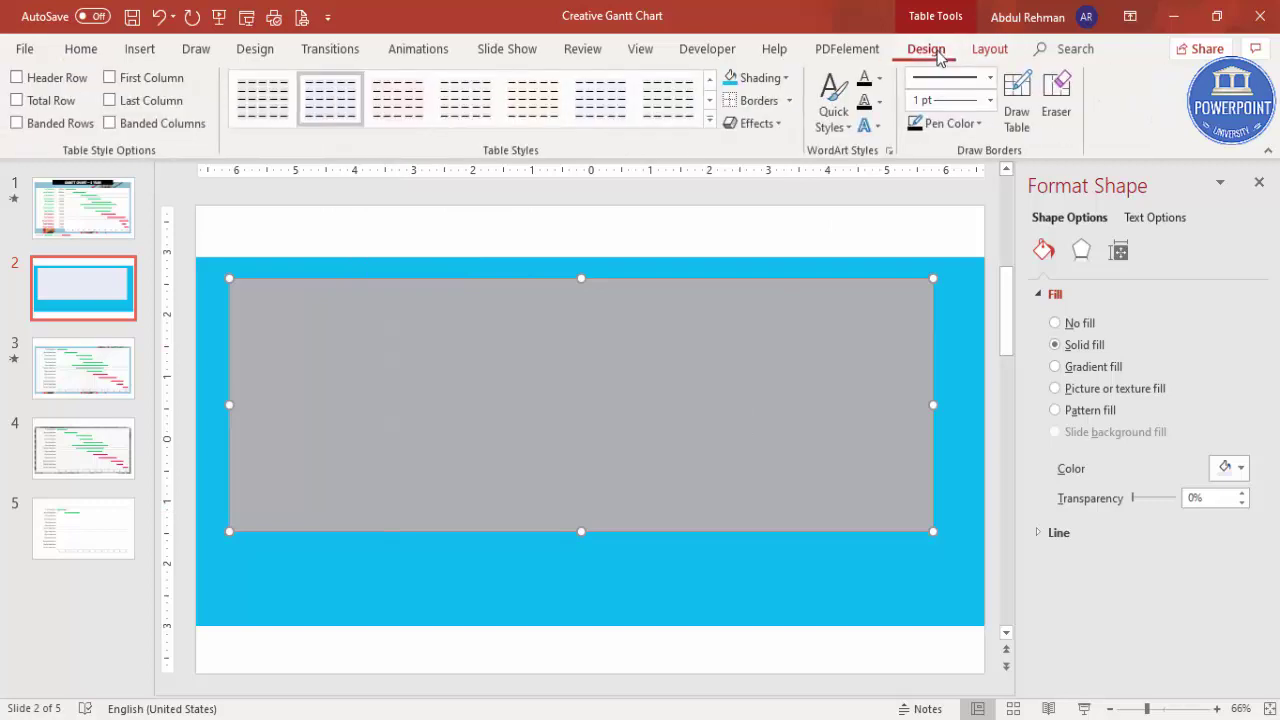
pyautogui.click(785, 77)
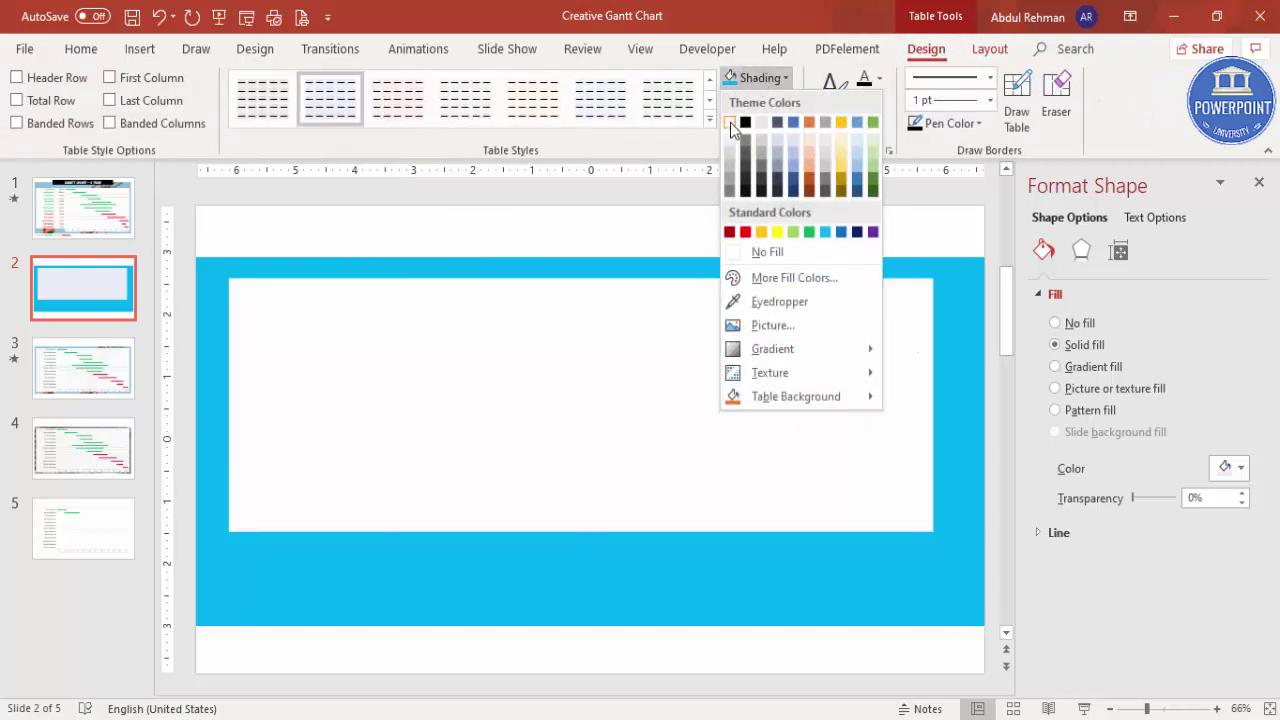
pyautogui.click(729, 167)
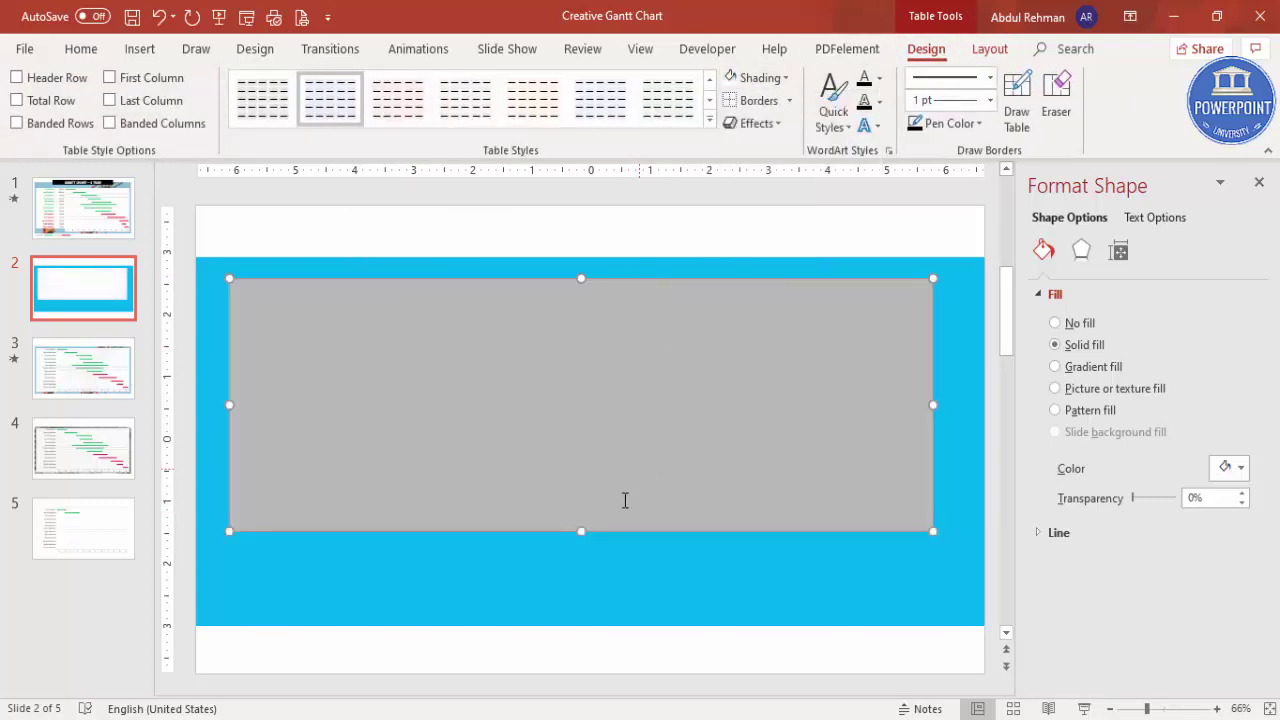
# - Stretch the table's bottom edge down to make it 4.89 inches tall
pyautogui.moveTo(582, 531); pyautogui.dragTo(580, 583)
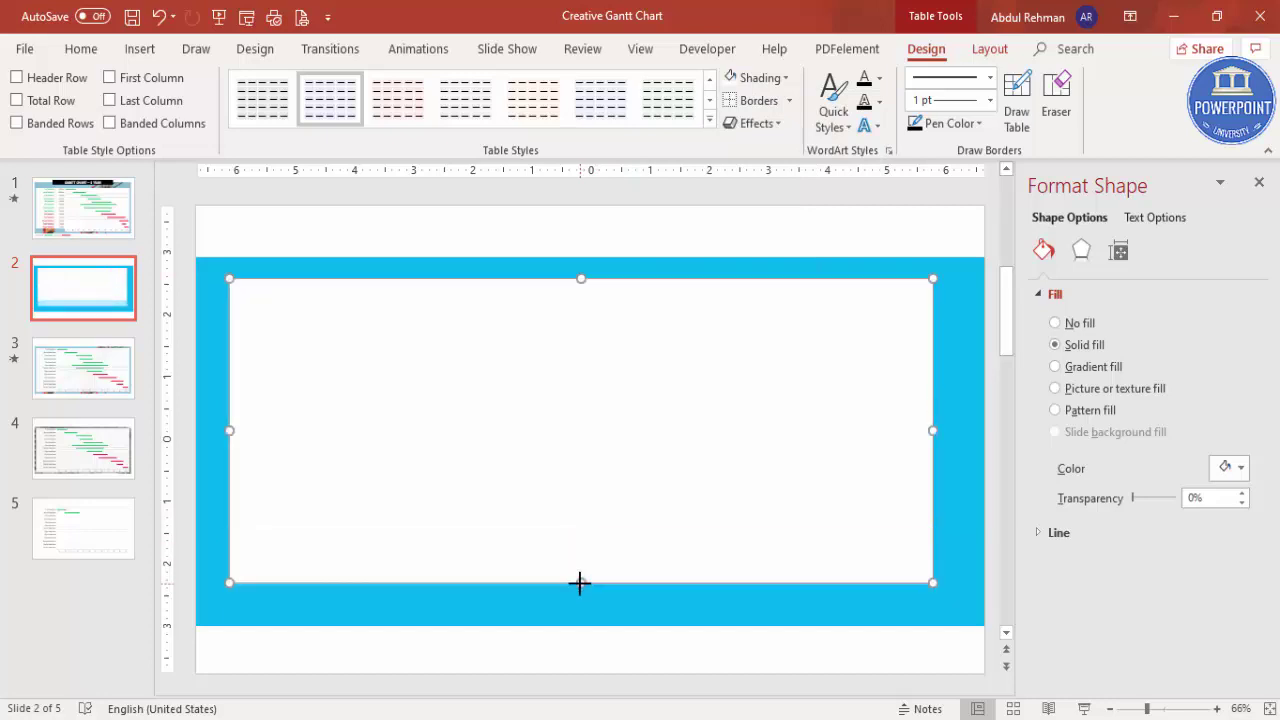
pyautogui.click(581, 204)
pyautogui.click(488, 336)
pyautogui.moveTo(420, 323); pyautogui.dragTo(797, 559)
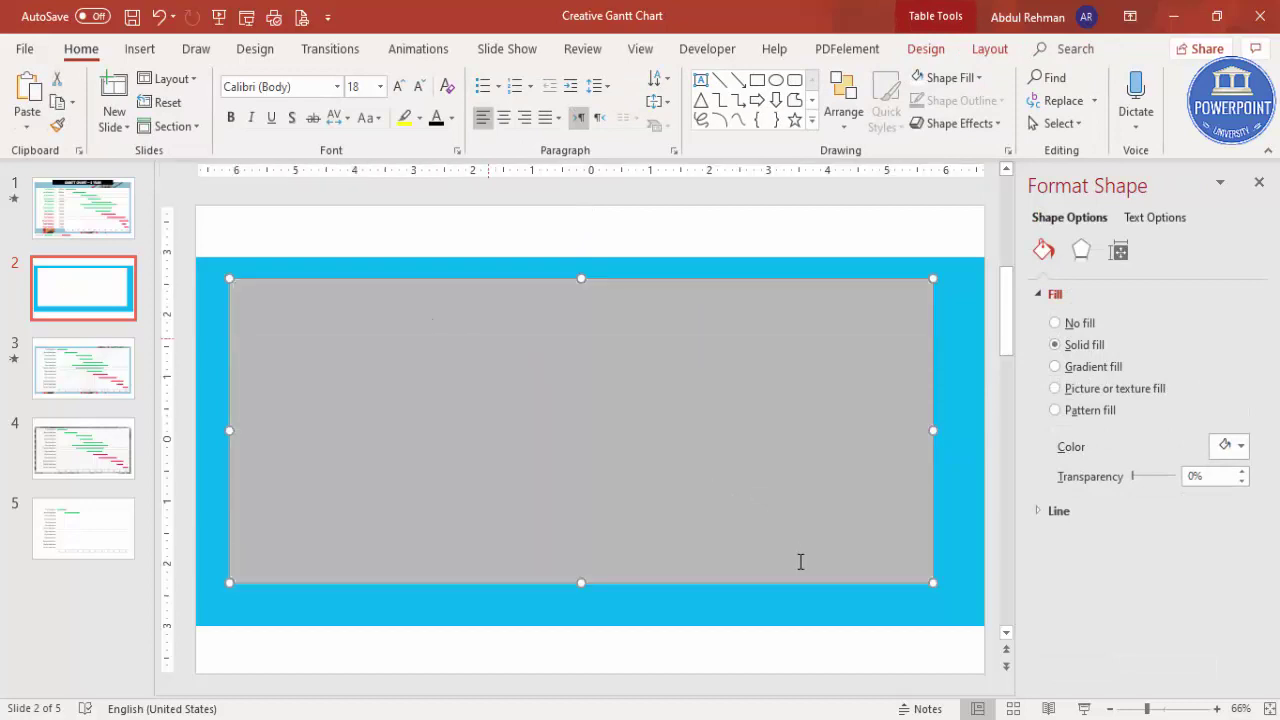
pyautogui.click(990, 49)
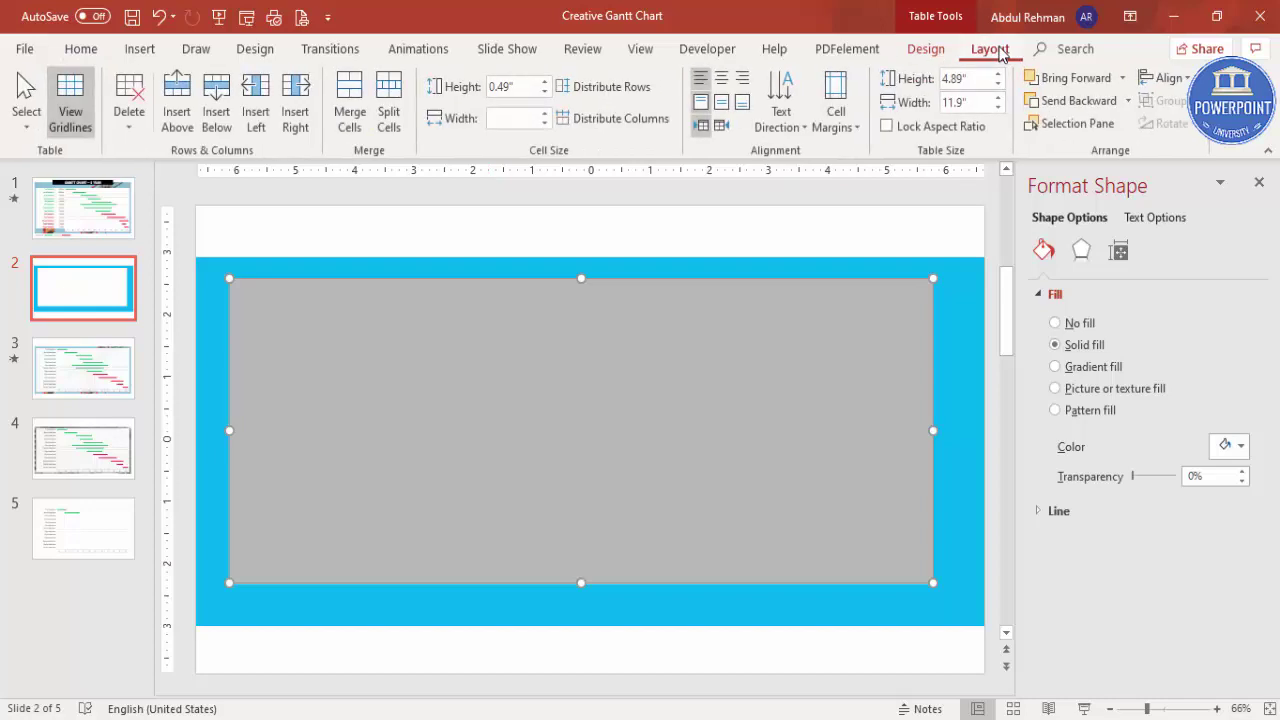
pyautogui.click(926, 49)
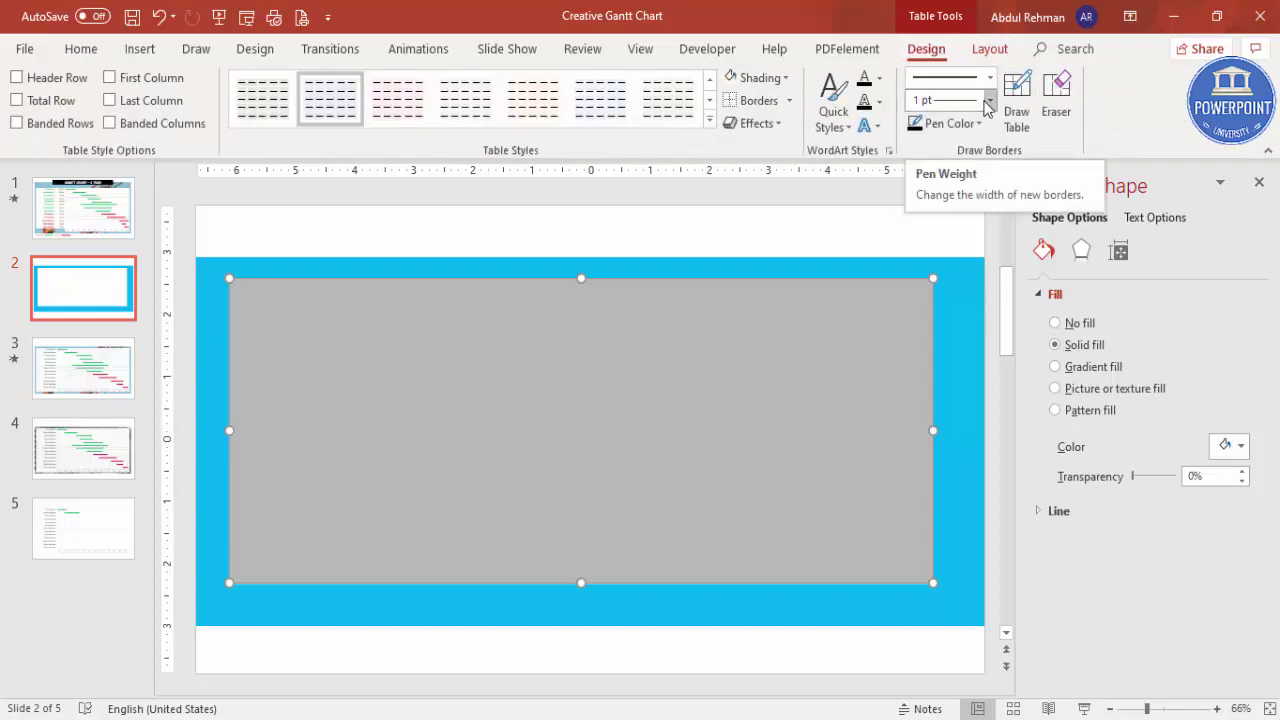
# - Apply 1½ pt All Borders to every table cell
pyautogui.click(988, 104)
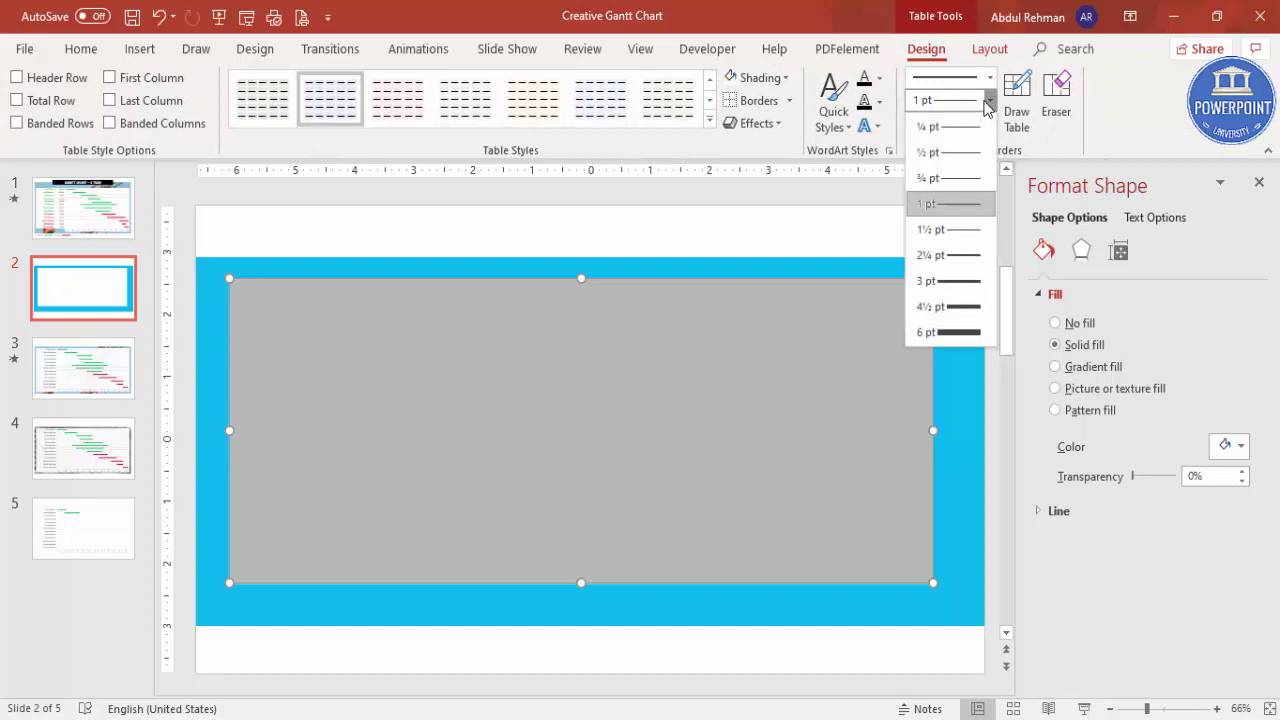
pyautogui.click(966, 230)
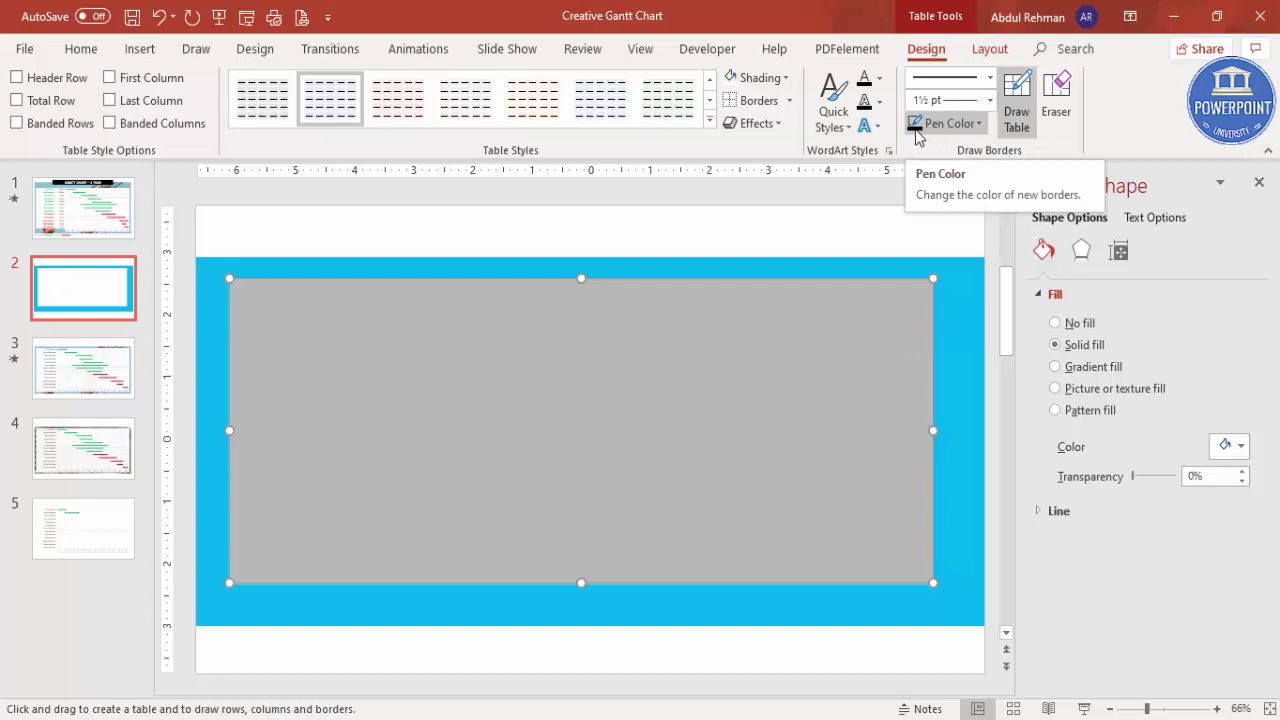
pyautogui.click(790, 100)
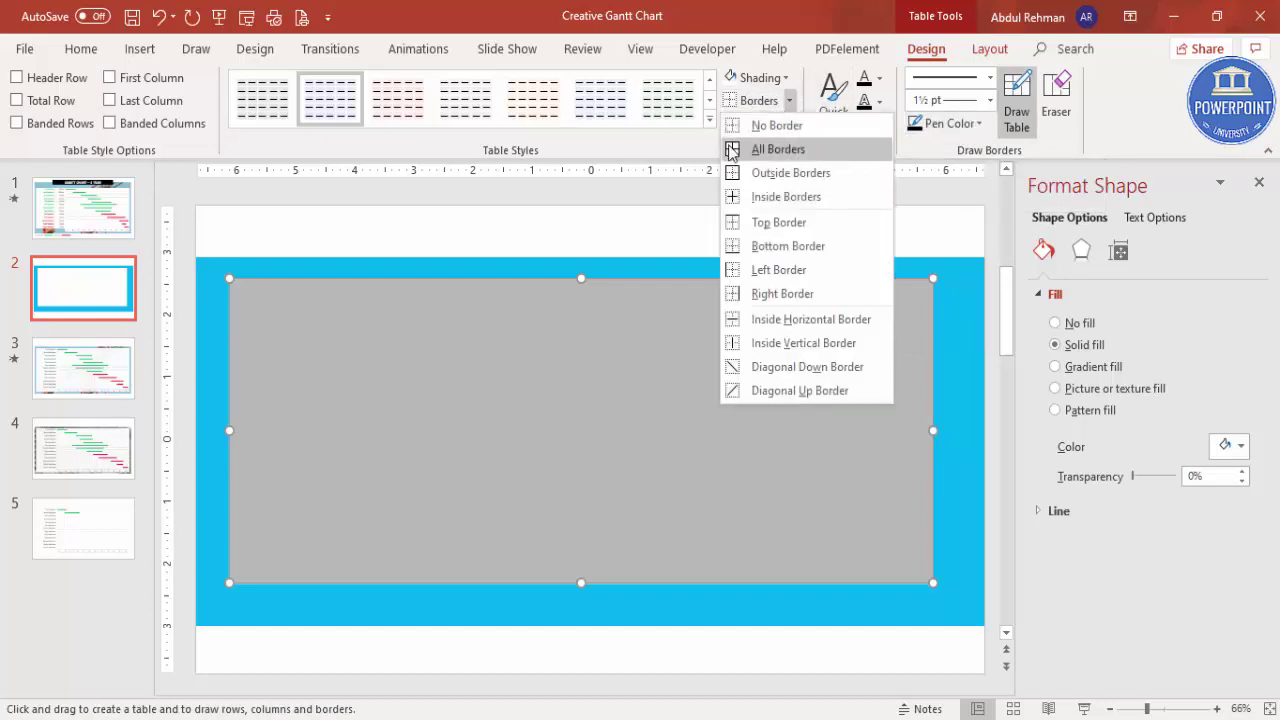
pyautogui.click(731, 150)
pyautogui.click(686, 212)
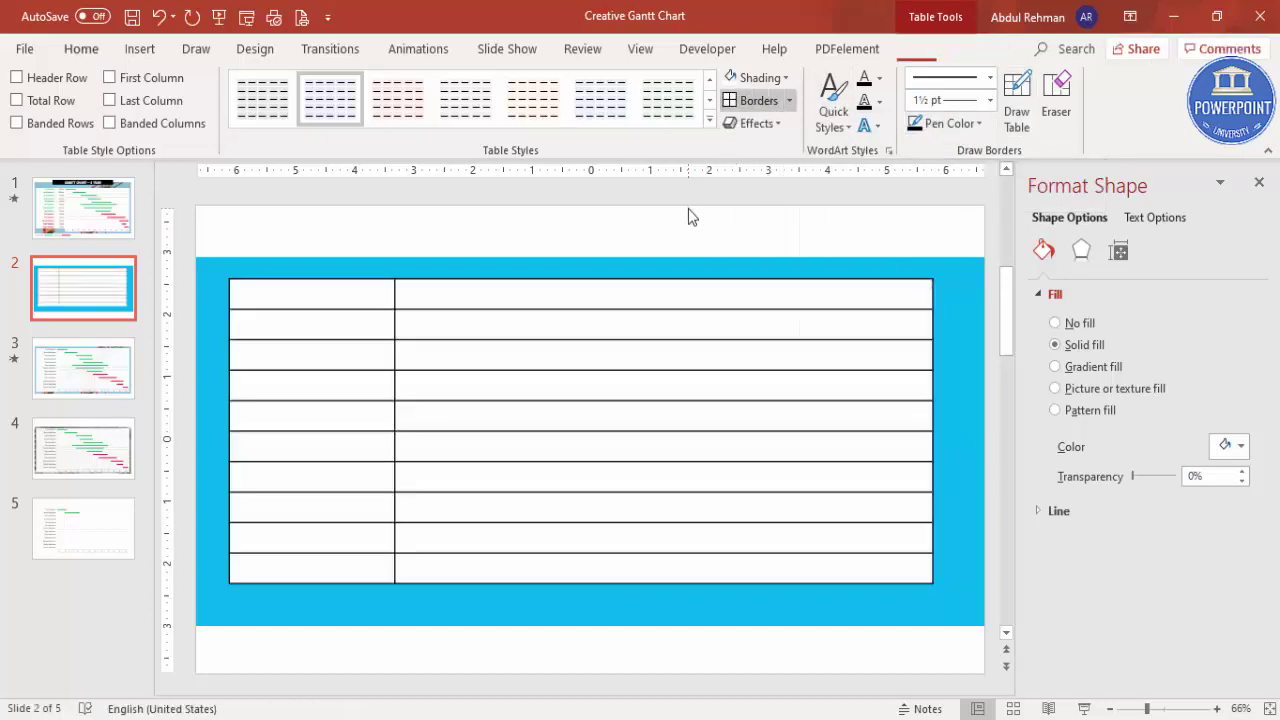
# - Reapply All Borders at ¼ pt weight in light gray
pyautogui.click(330, 287)
pyautogui.press('Down')
pyautogui.press('Down')
pyautogui.press('Down')
pyautogui.press('Down')
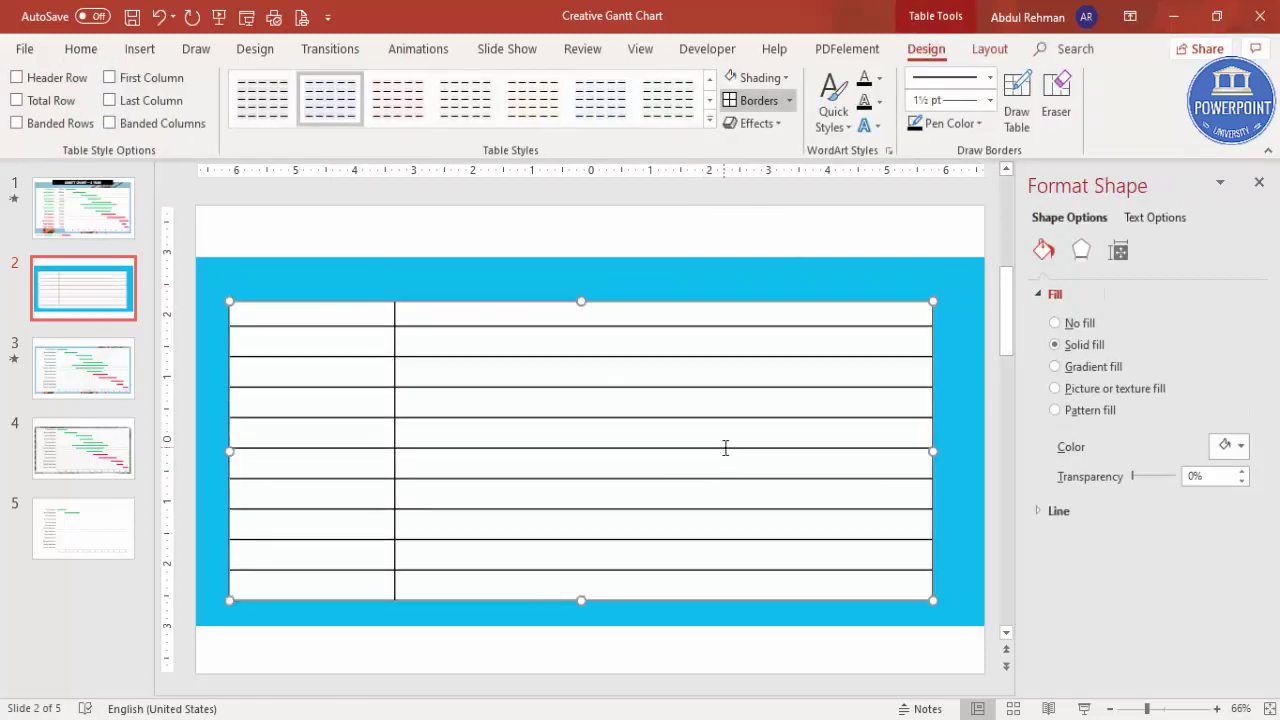
pyautogui.moveTo(355, 313); pyautogui.dragTo(828, 575)
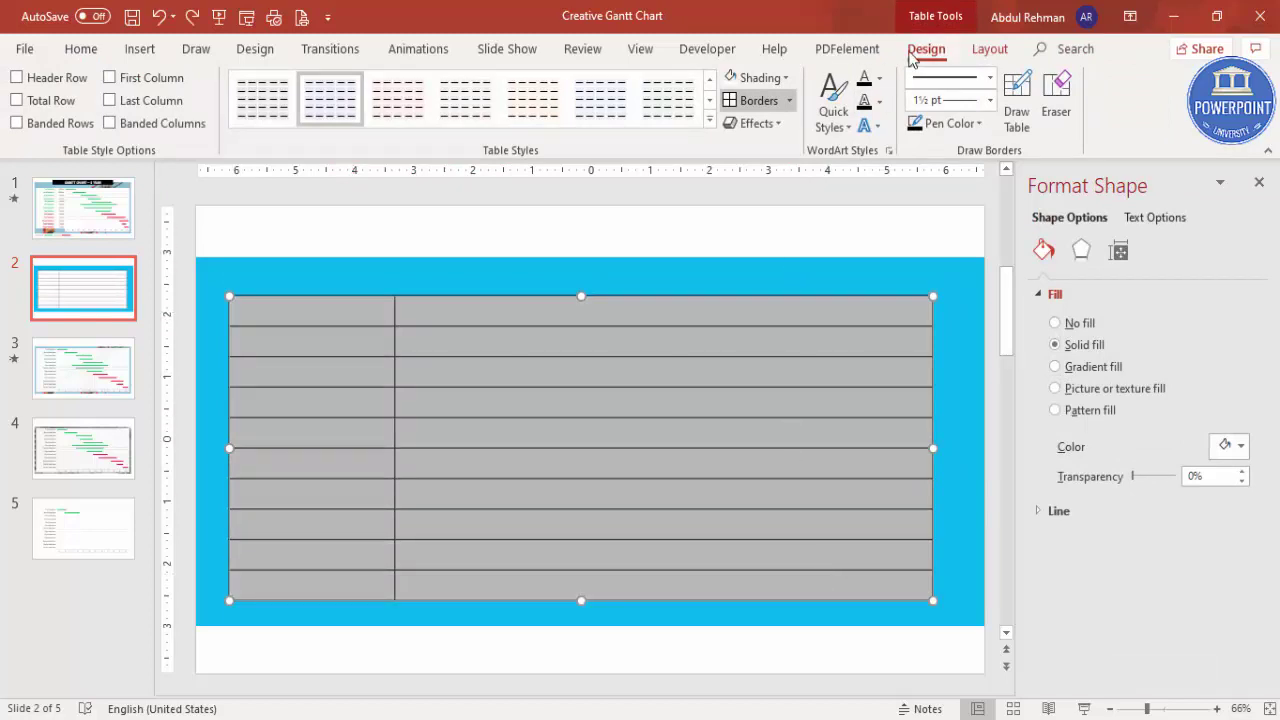
pyautogui.click(990, 100)
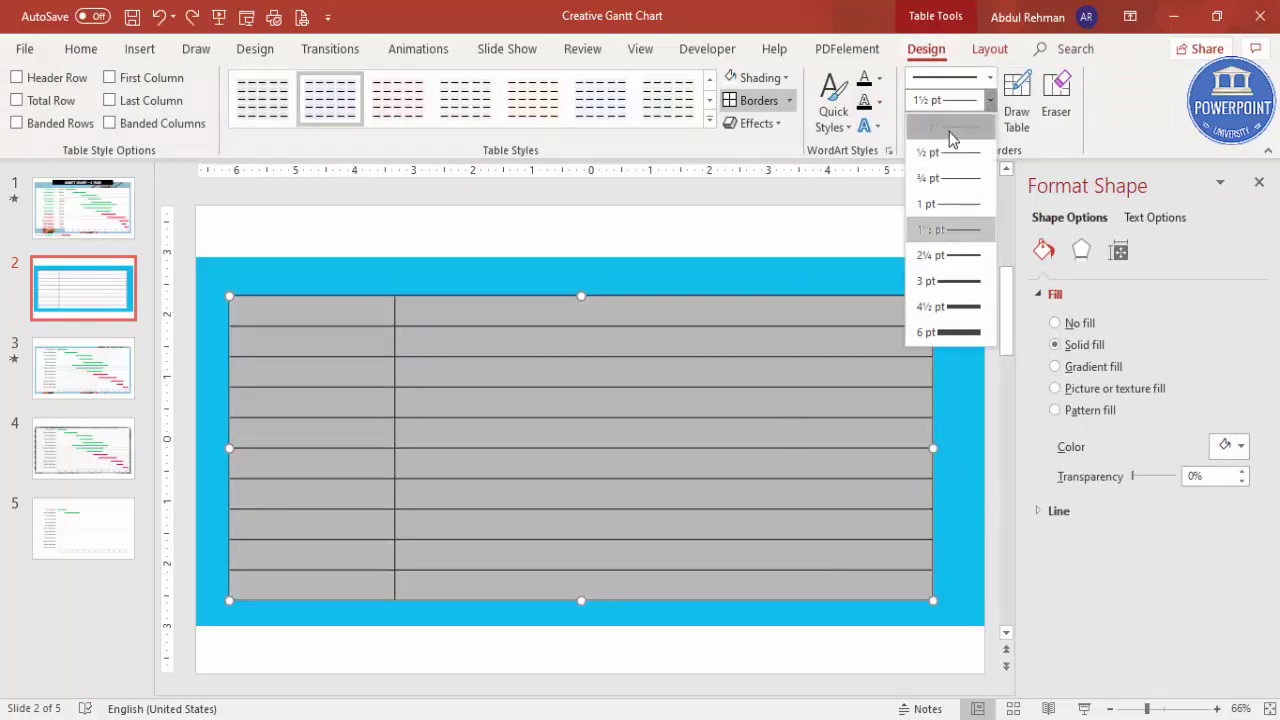
pyautogui.click(949, 128)
pyautogui.click(965, 126)
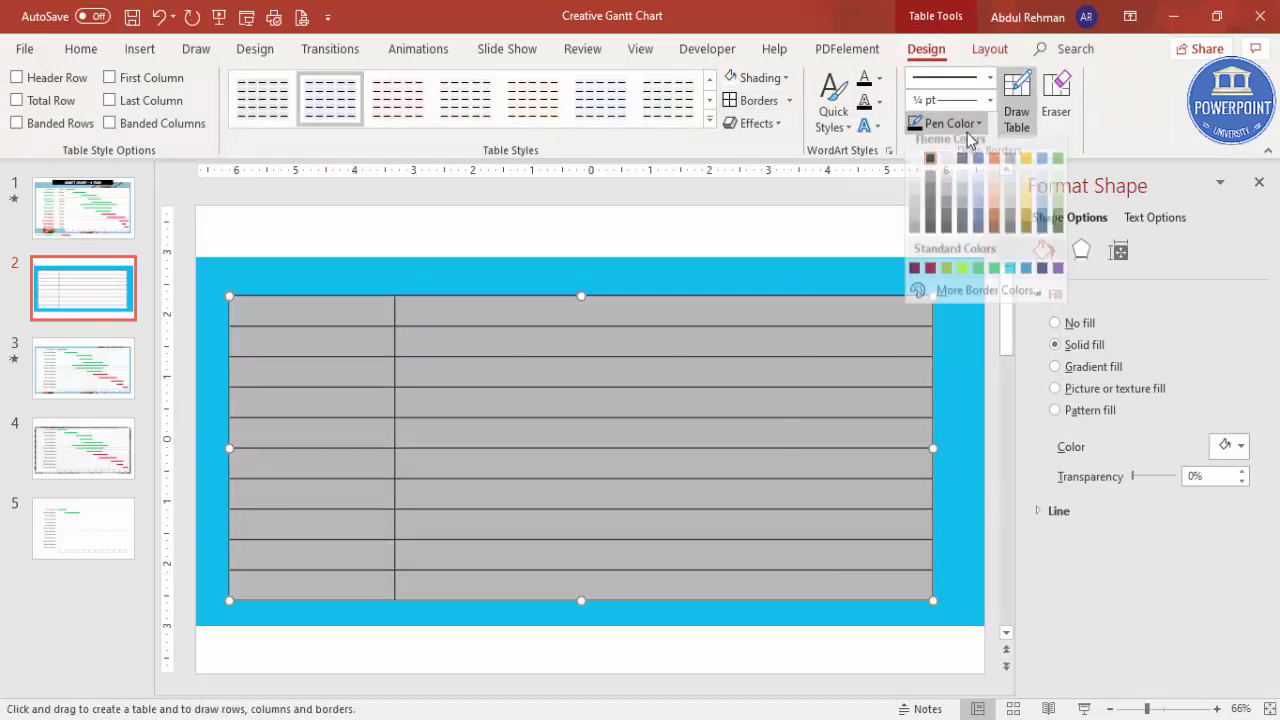
pyautogui.click(912, 240)
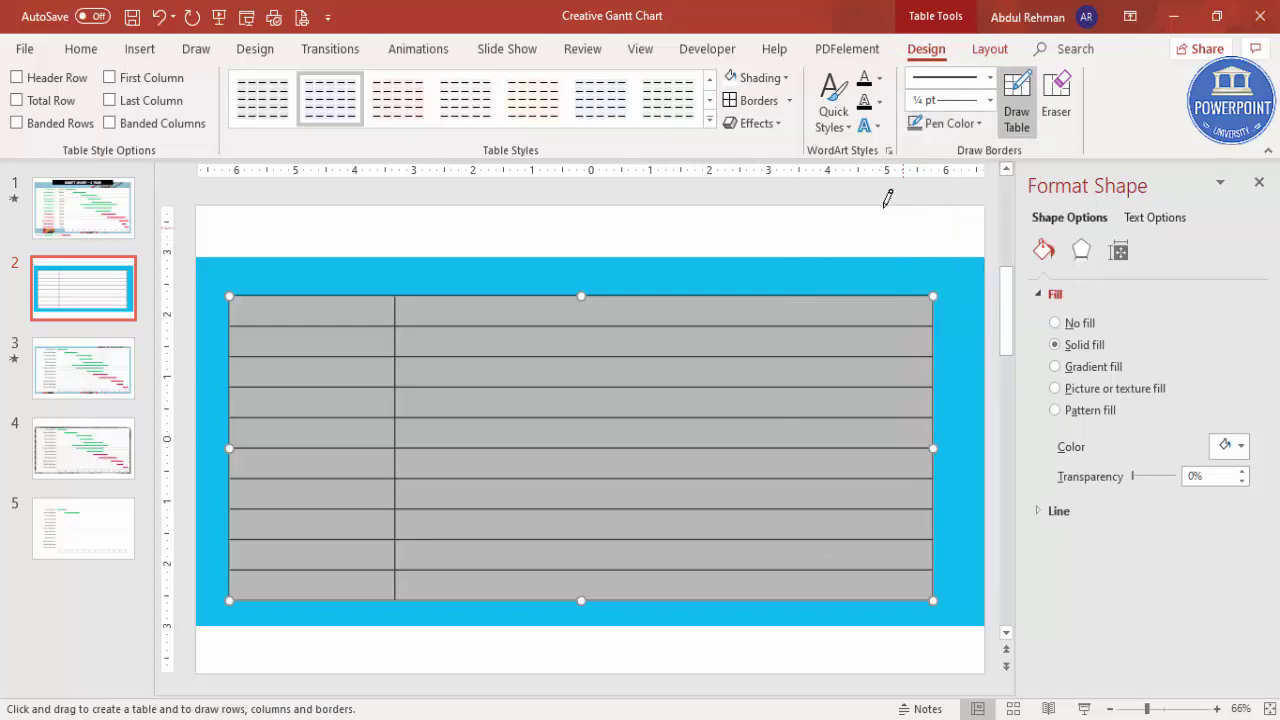
pyautogui.click(727, 102)
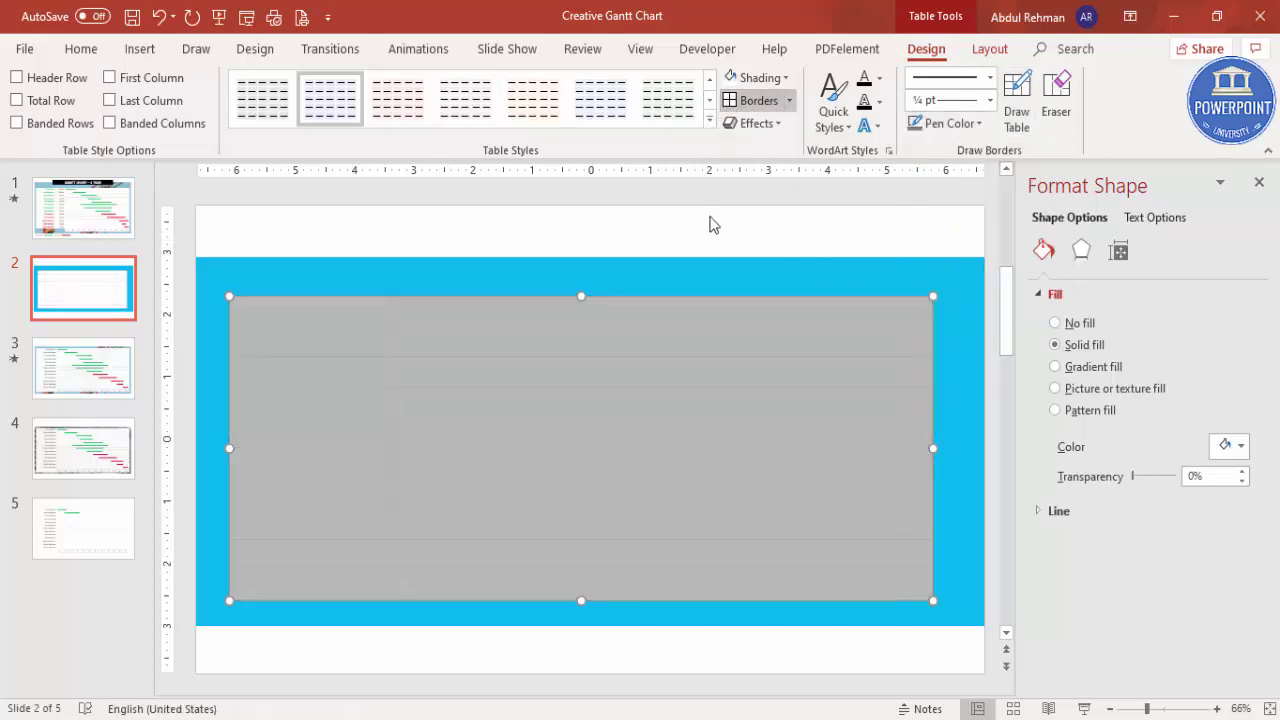
# - Check the thin light gray borders across the white cells
pyautogui.click(711, 223)
pyautogui.moveTo(356, 316); pyautogui.dragTo(811, 573)
pyautogui.click(530, 240)
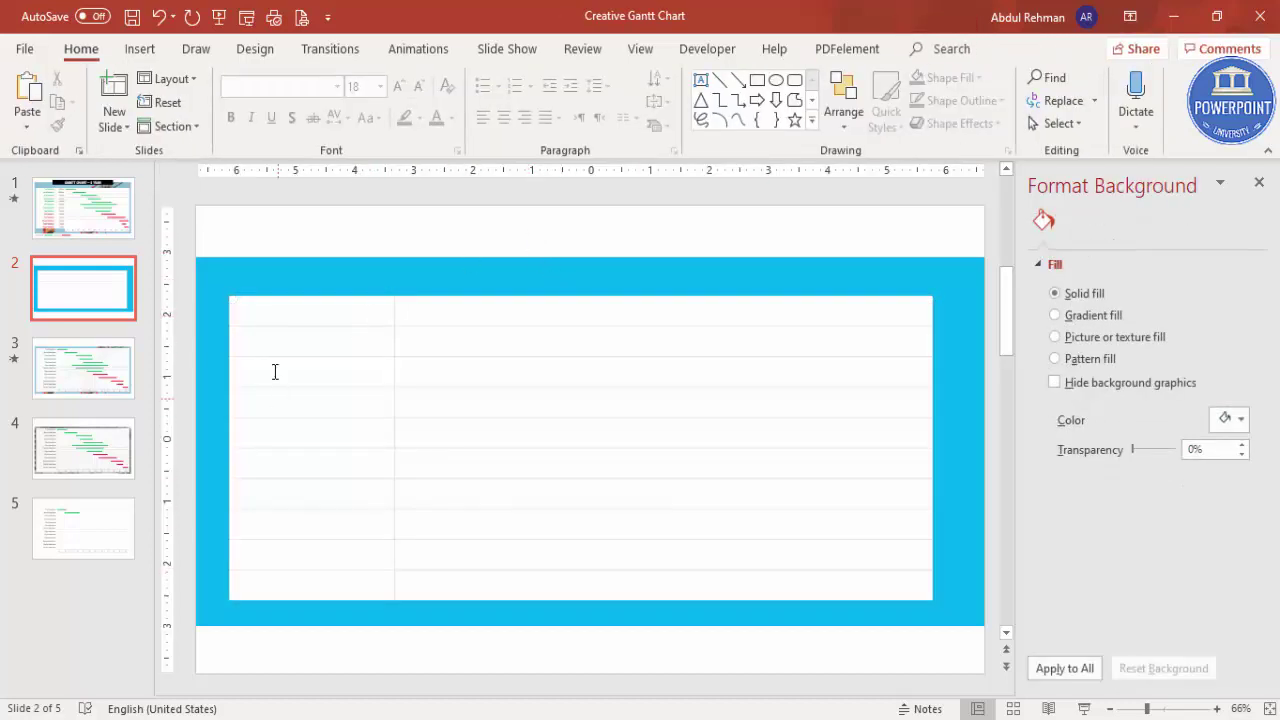
pyautogui.click(327, 310)
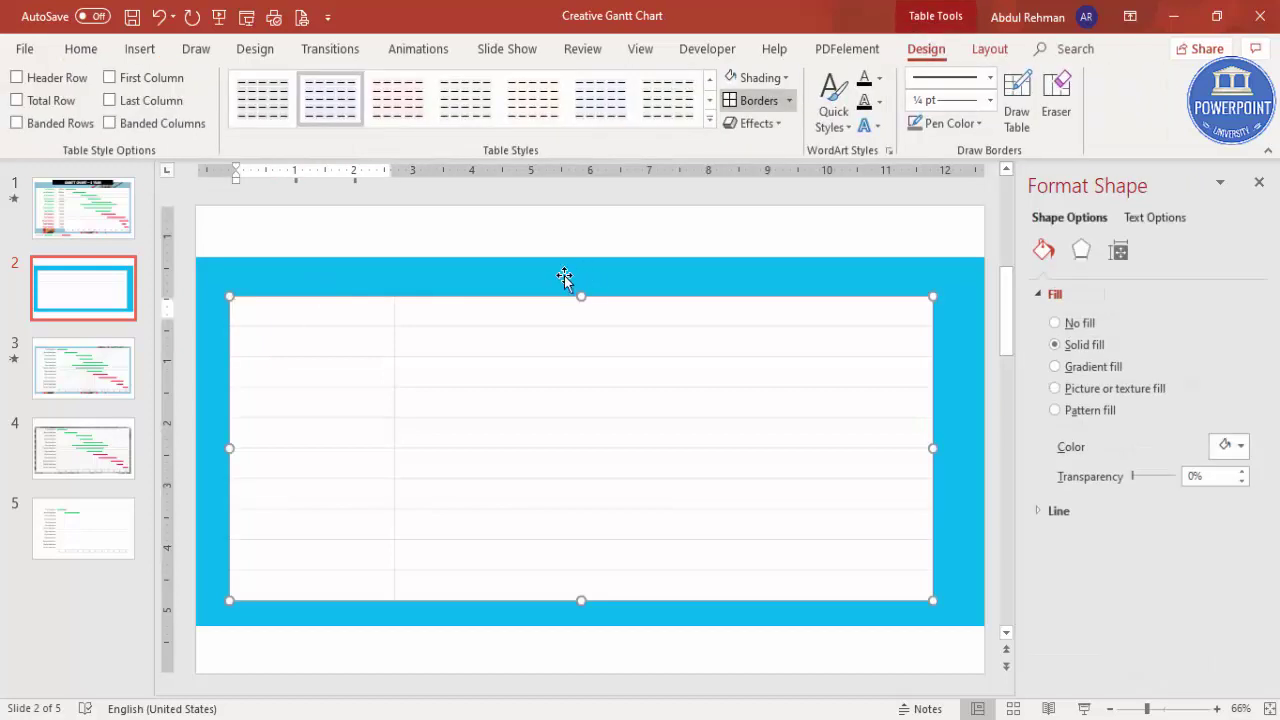
# - Make the first column's text bold at 20 pt
pyautogui.moveTo(356, 376); pyautogui.dragTo(340, 574)
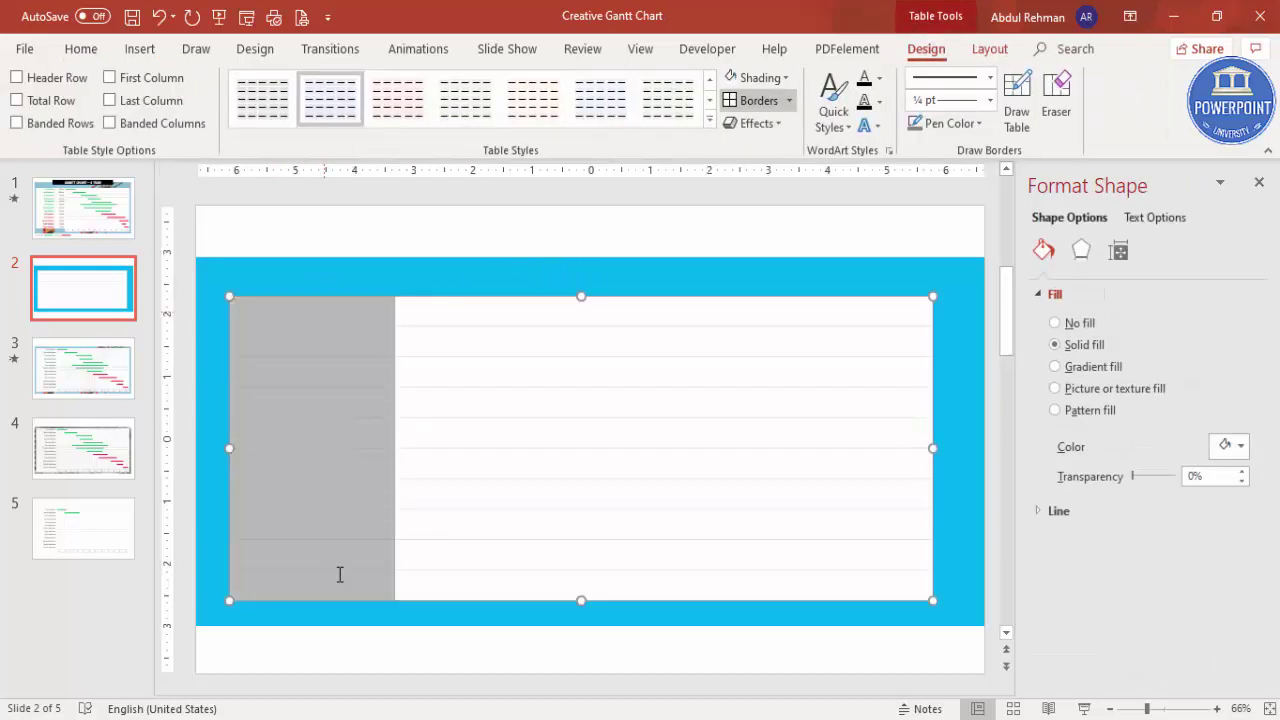
pyautogui.click(82, 49)
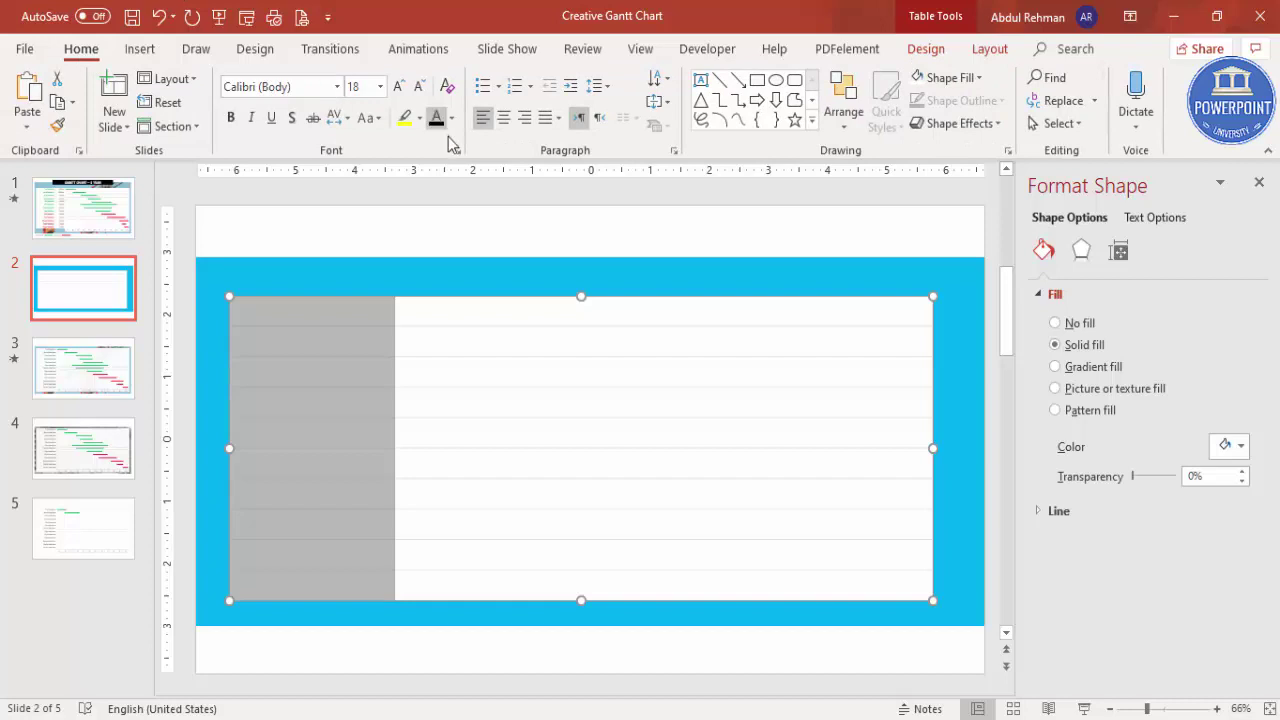
pyautogui.click(398, 86)
pyautogui.click(231, 117)
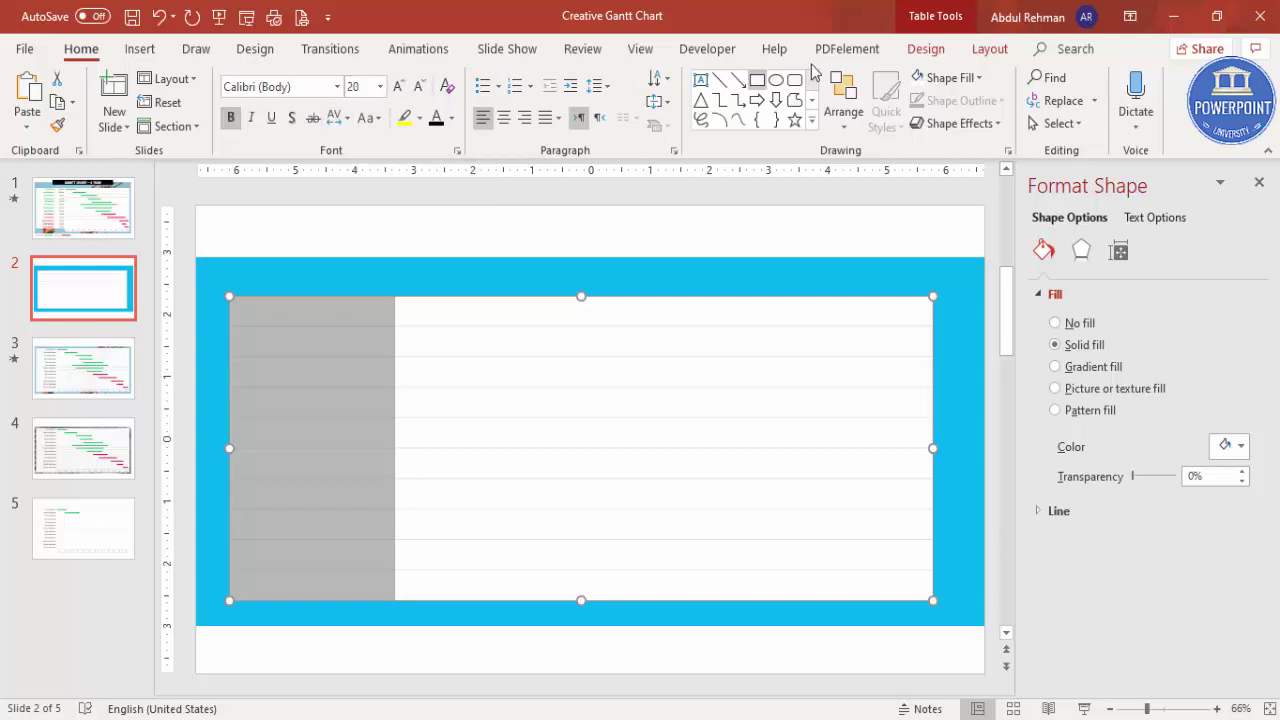
pyautogui.click(929, 50)
pyautogui.click(988, 49)
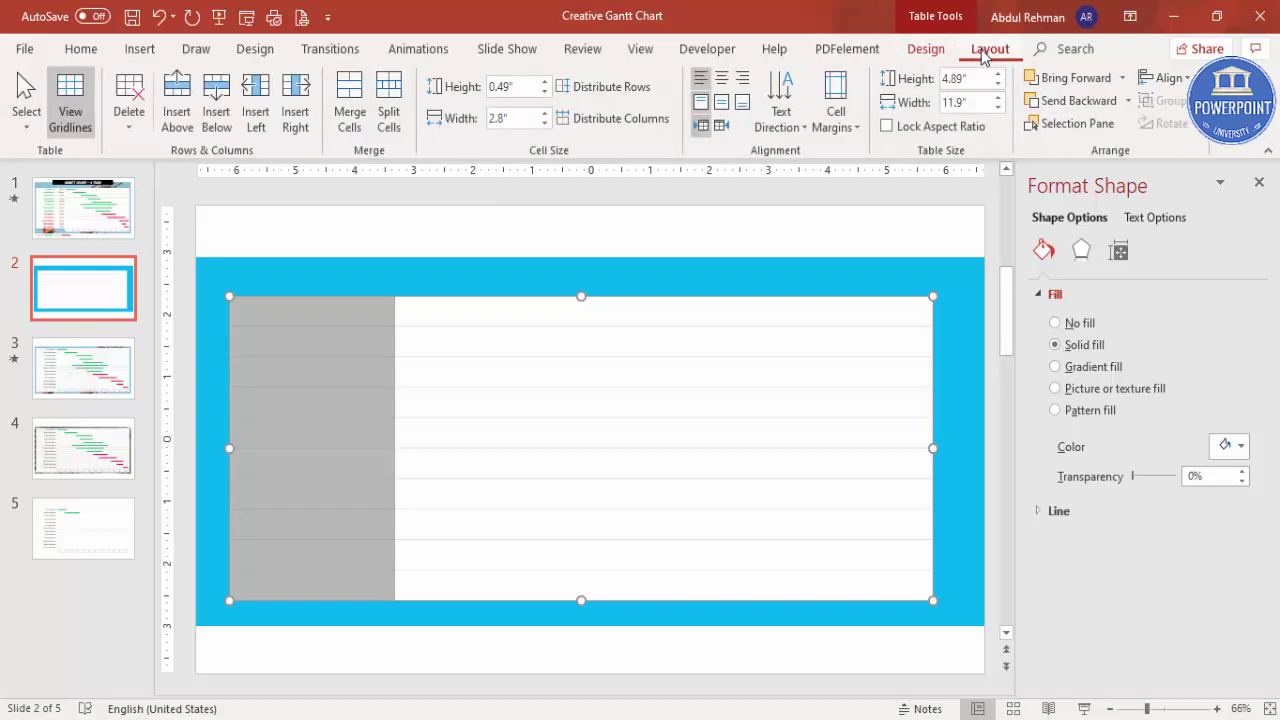
# - Centre the first column's text and enter 'Description 1' and 'Description 2' in its top cells
pyautogui.click(722, 102)
pyautogui.click(721, 78)
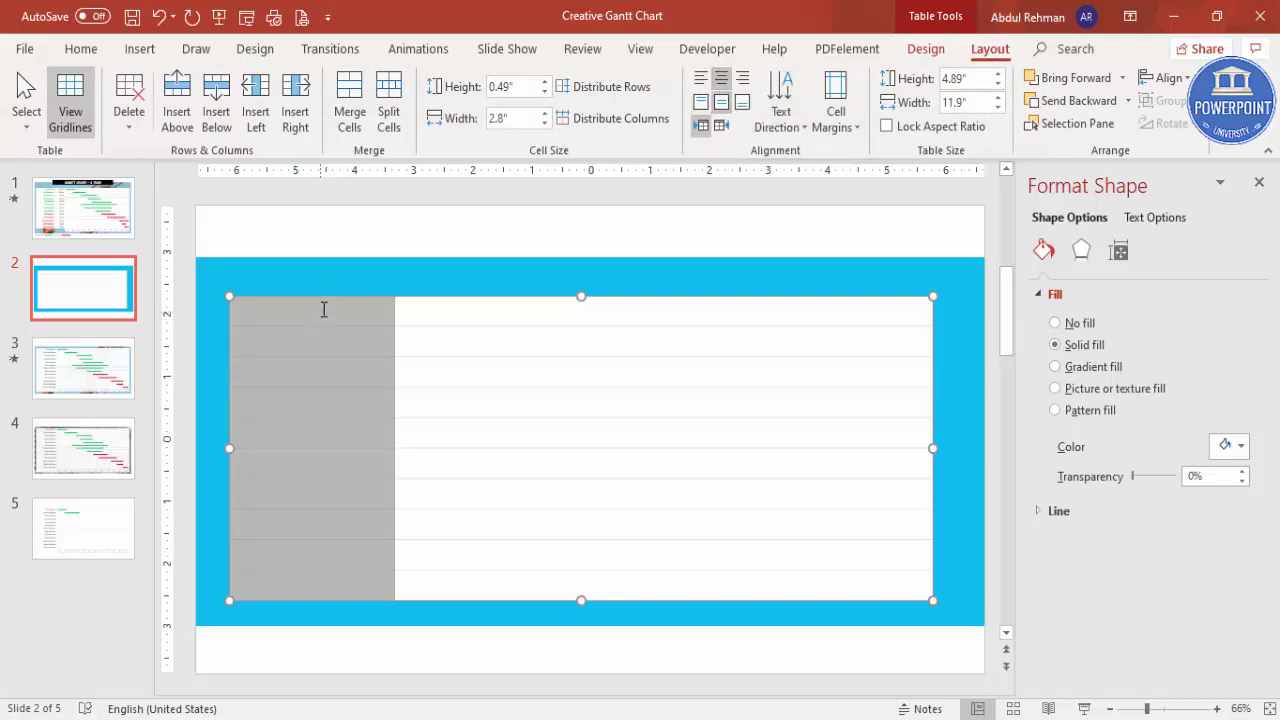
pyautogui.click(322, 310)
pyautogui.write('Descr')
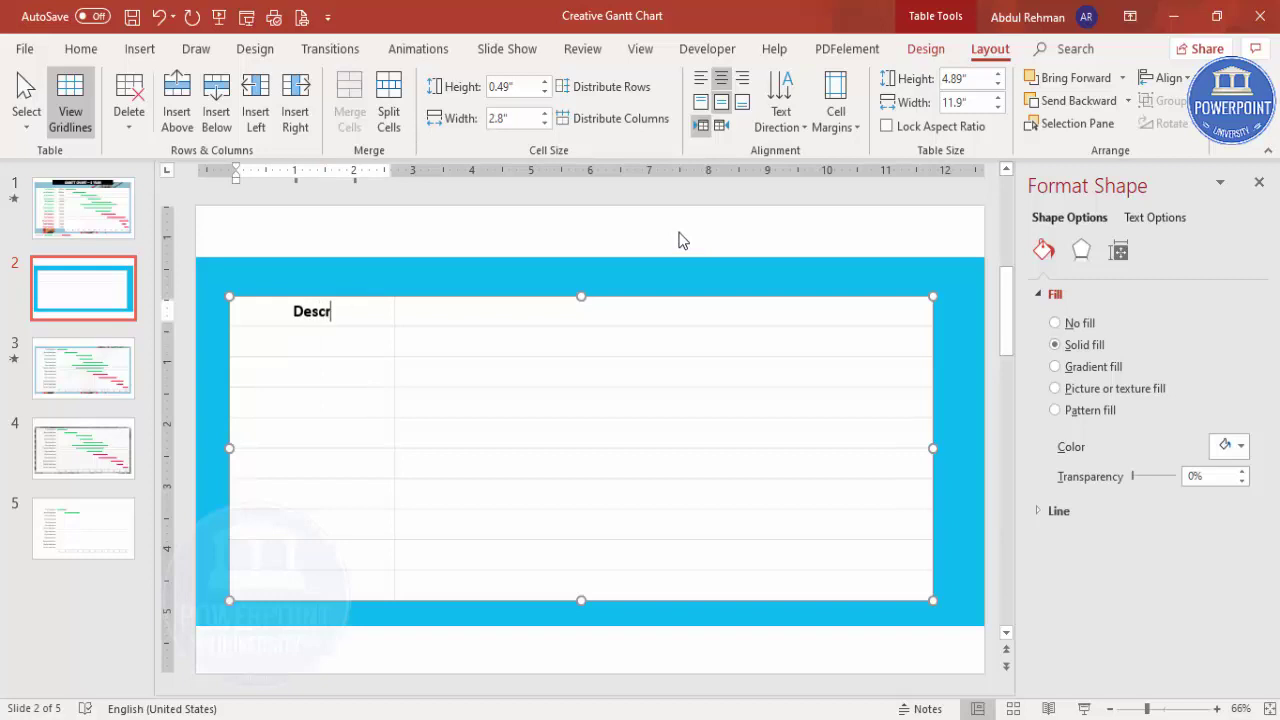
pyautogui.write('iption 1')
pyautogui.click(332, 346)
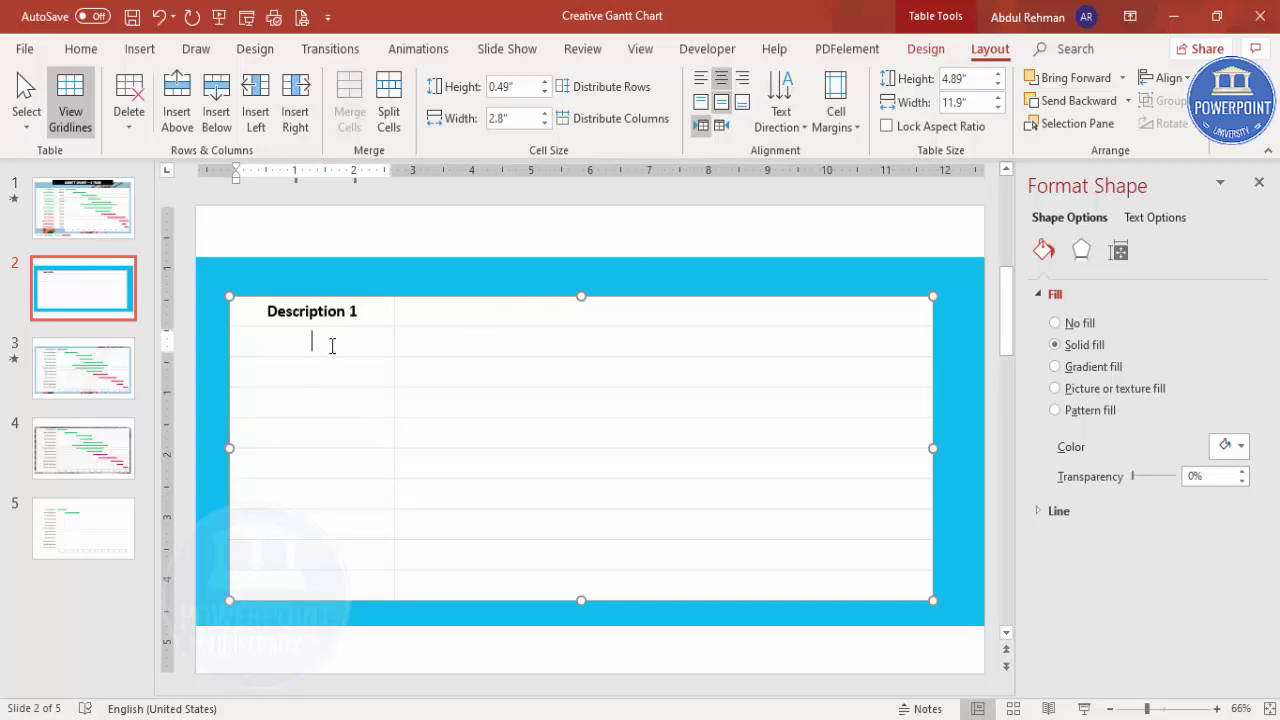
pyautogui.write('Description 2')
pyautogui.click(347, 378)
pyautogui.click(343, 554)
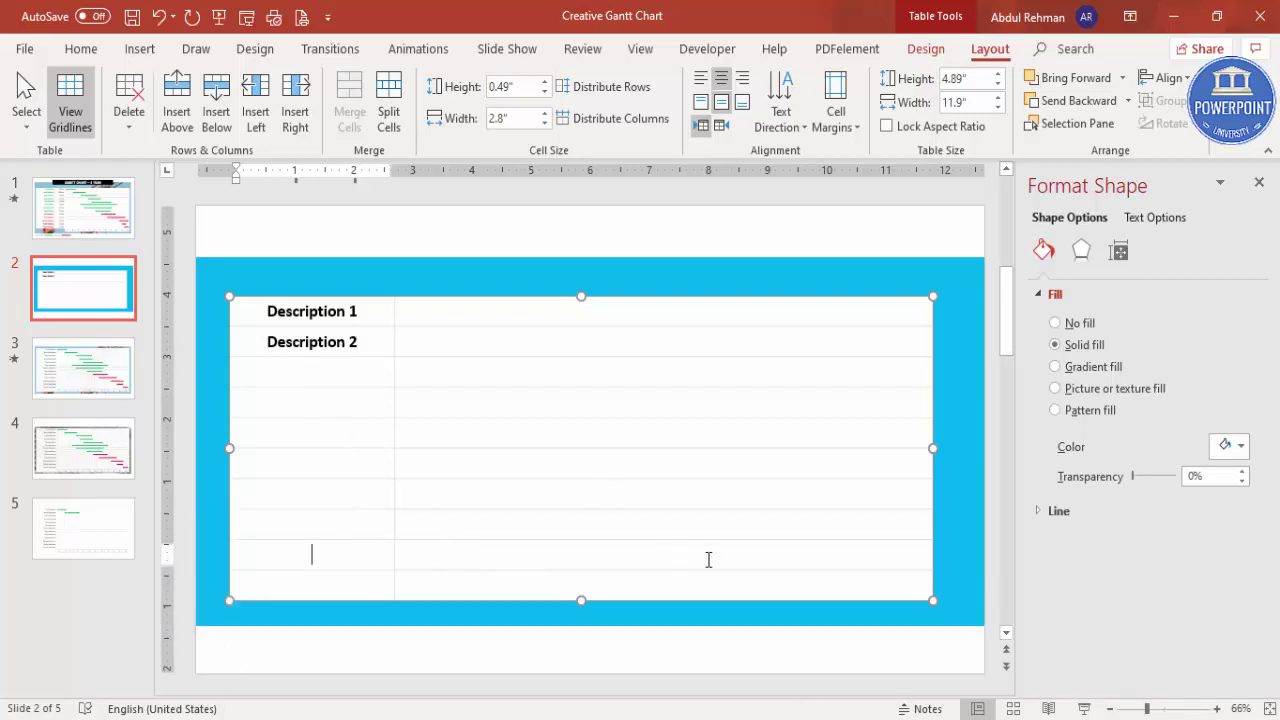
pyautogui.click(419, 588)
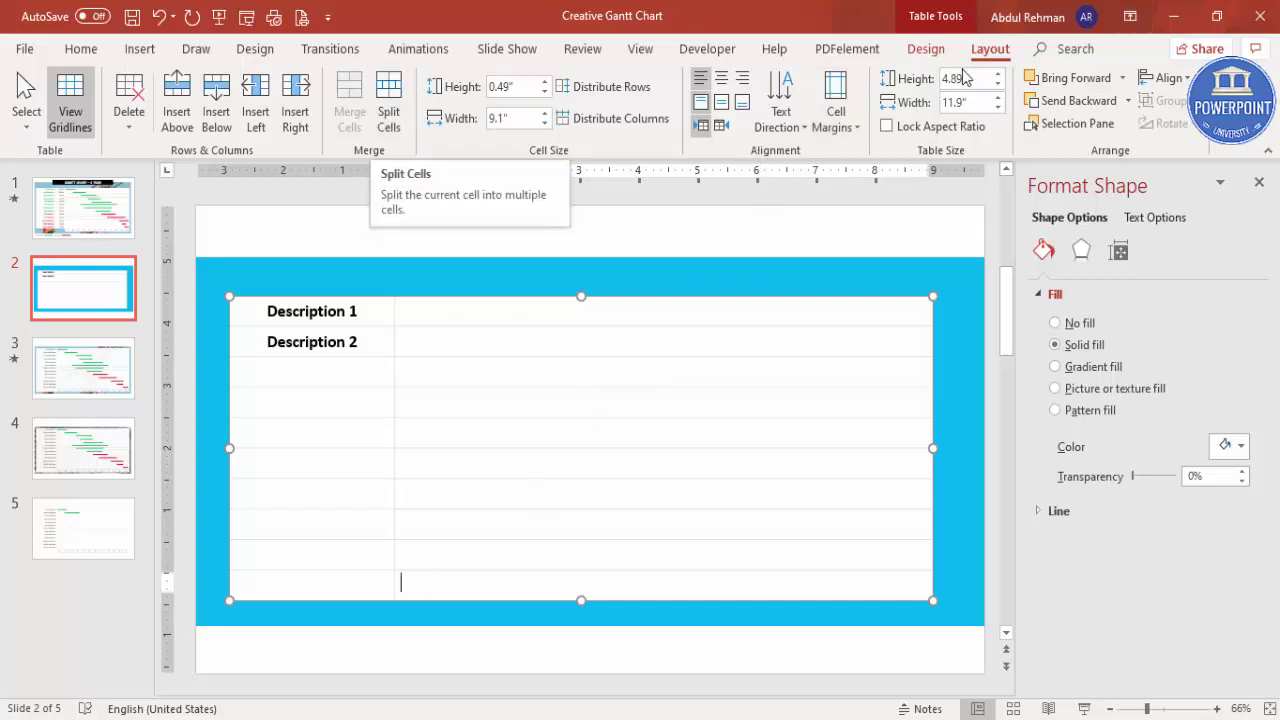
# - Split the bottom row's right cell into 12 columns and 1 row
pyautogui.click(389, 98)
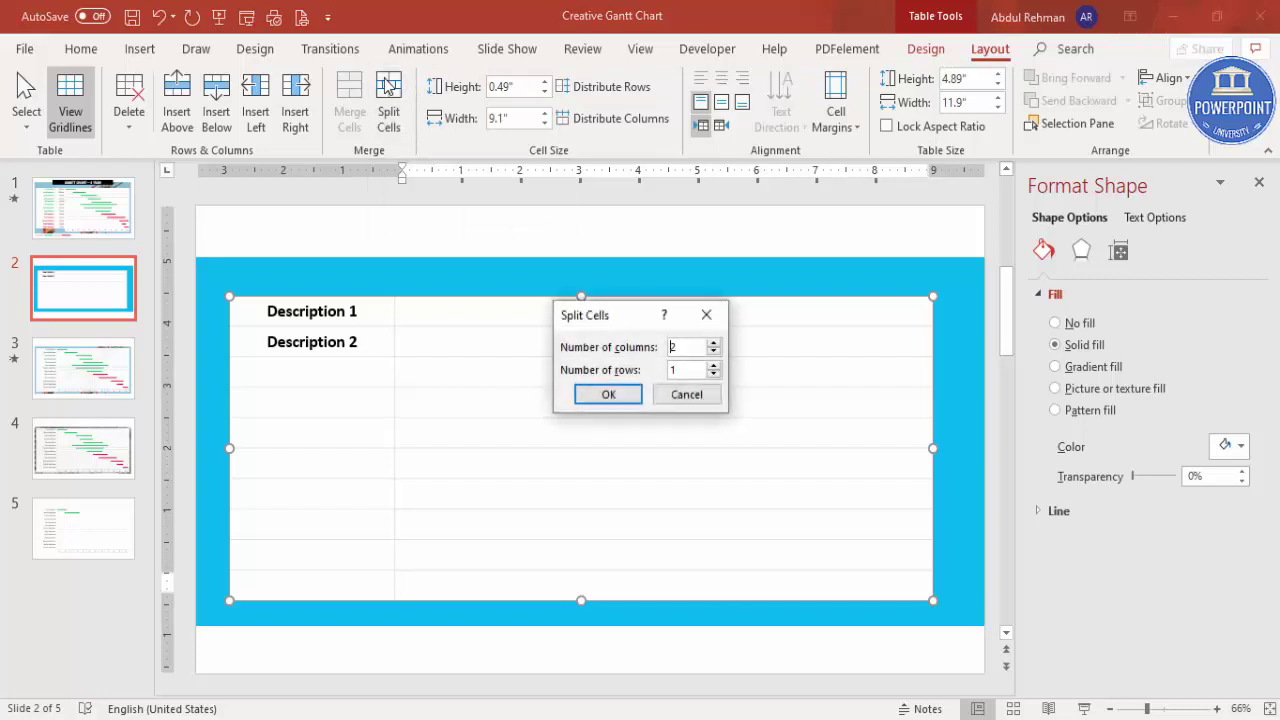
pyautogui.doubleClick(676, 347)
pyautogui.click(613, 396)
pyautogui.click(466, 588)
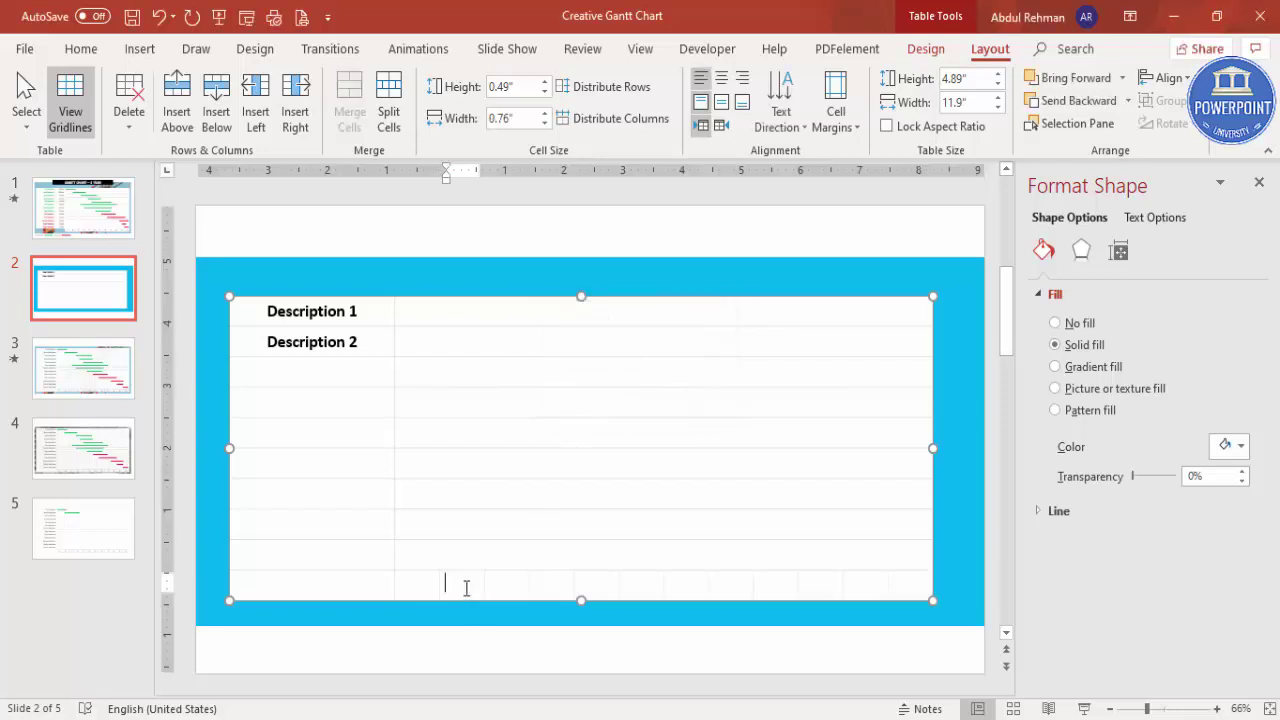
pyautogui.click(425, 584)
pyautogui.click(455, 585)
pyautogui.click(510, 585)
pyautogui.click(431, 587)
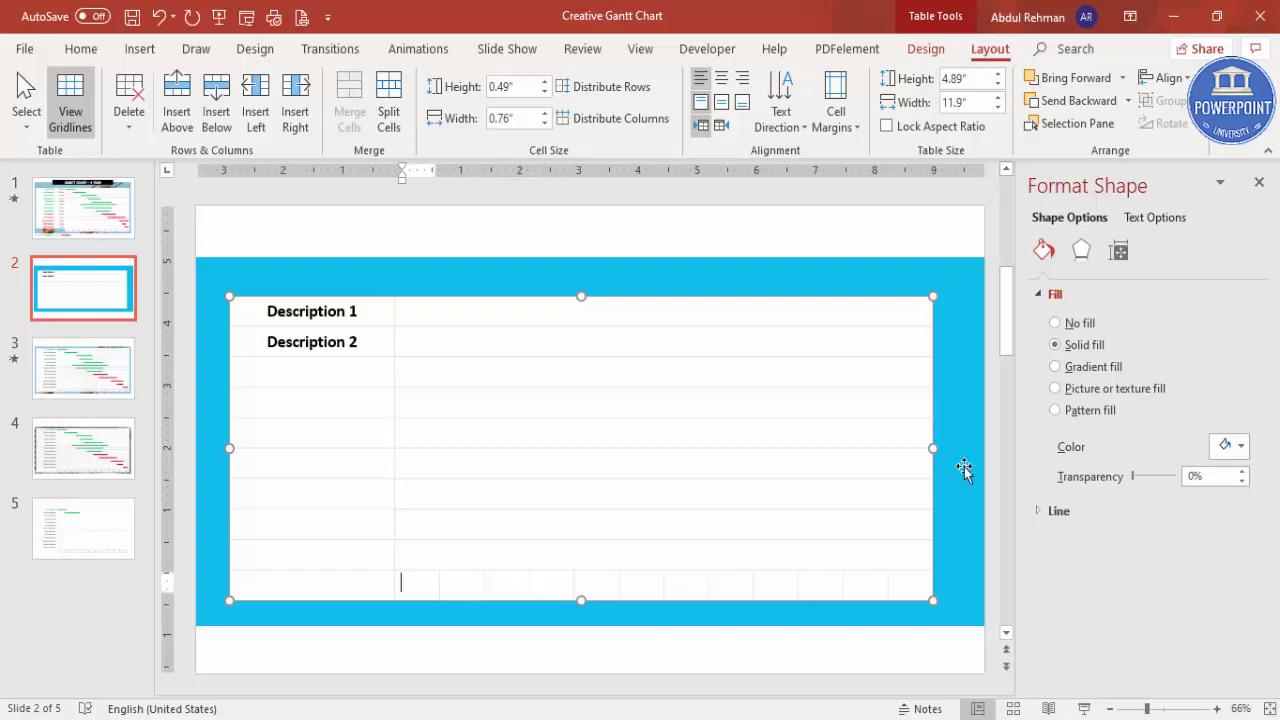
# - Centre the twelve month cells and enter 'JAN' in the first one
pyautogui.moveTo(430, 584); pyautogui.dragTo(912, 595)
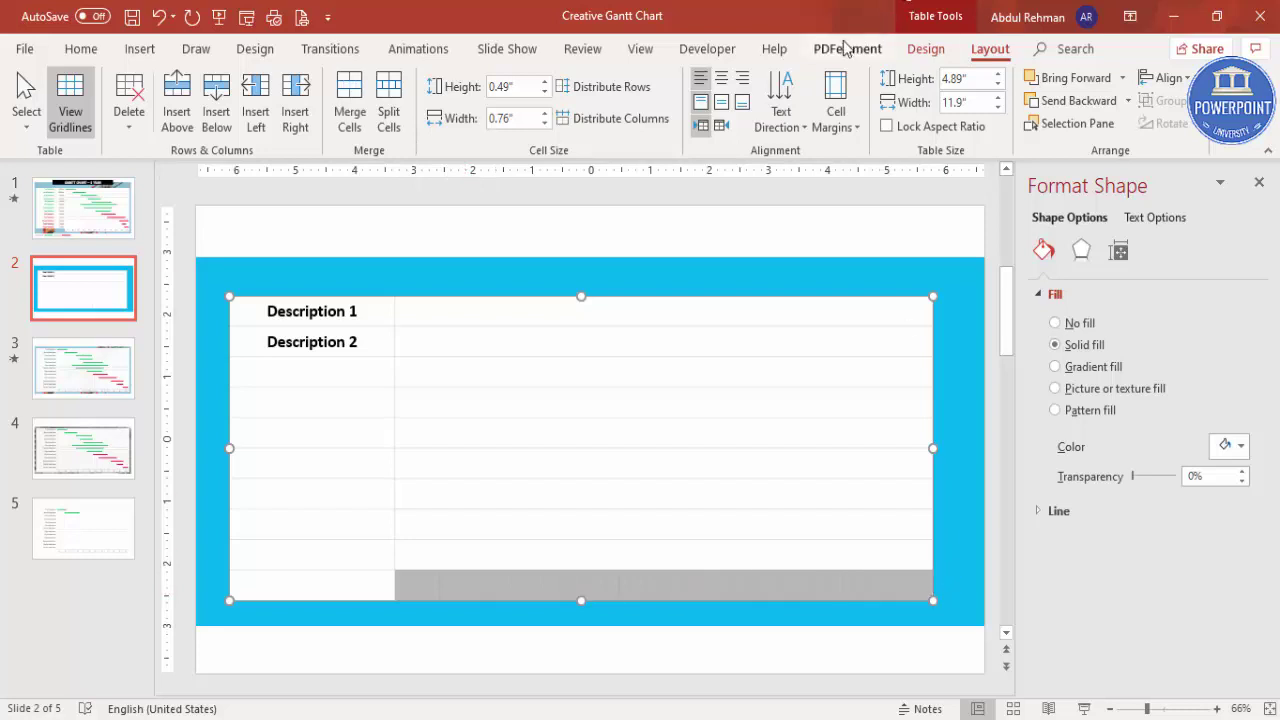
pyautogui.click(721, 102)
pyautogui.click(721, 78)
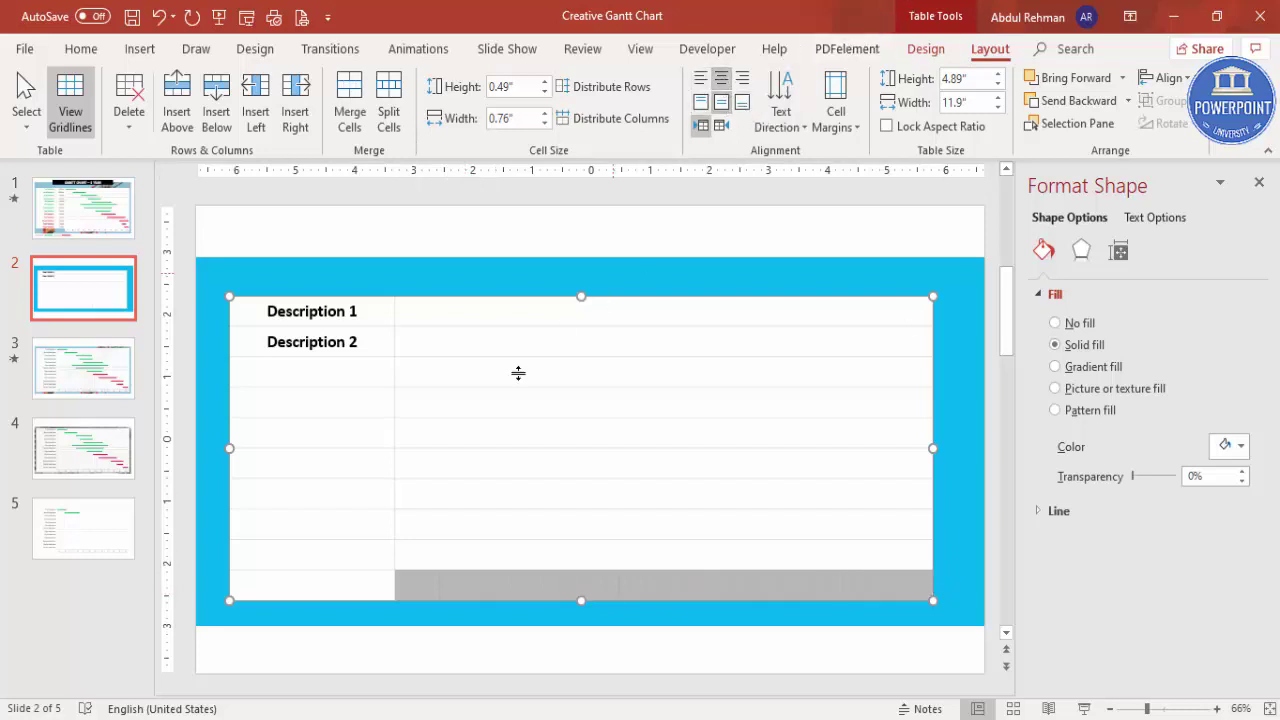
pyautogui.click(415, 583)
pyautogui.write('jan')
pyautogui.press('BackSpace')
pyautogui.press('BackSpace')
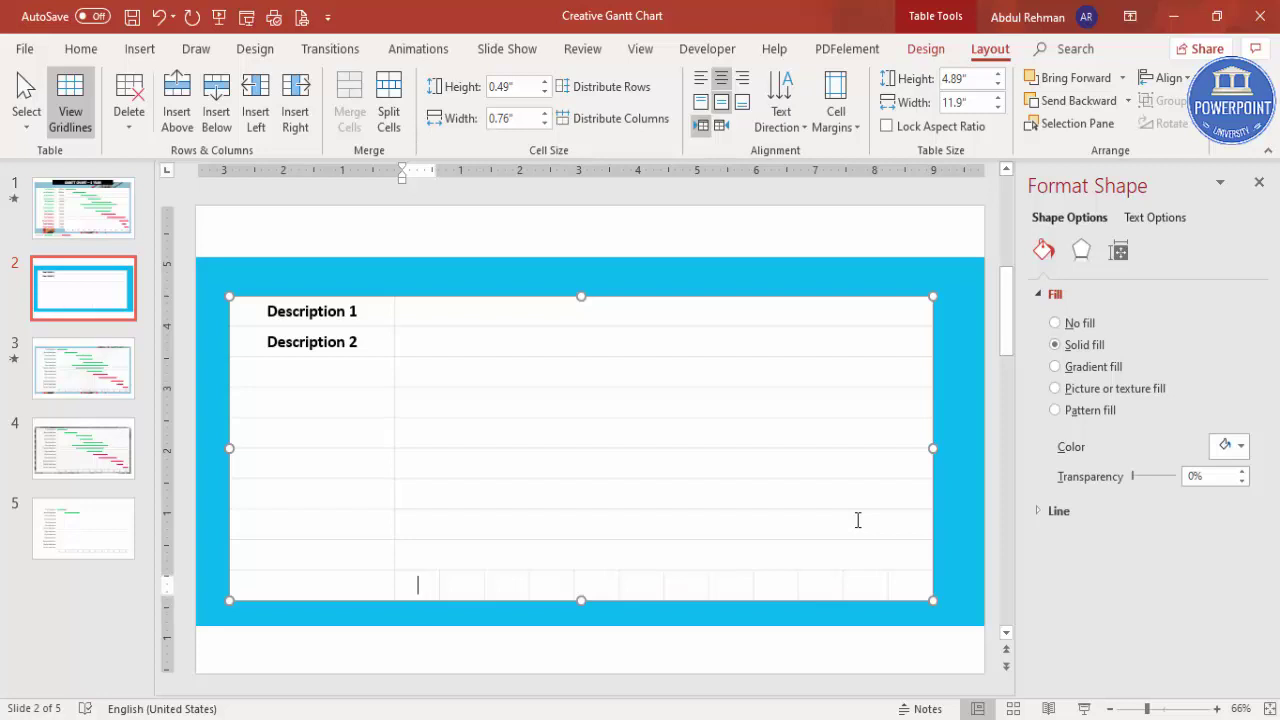
pyautogui.write('JAN')
# - Set the month row's text size to 12 pt
pyautogui.moveTo(417, 584); pyautogui.dragTo(888, 585)
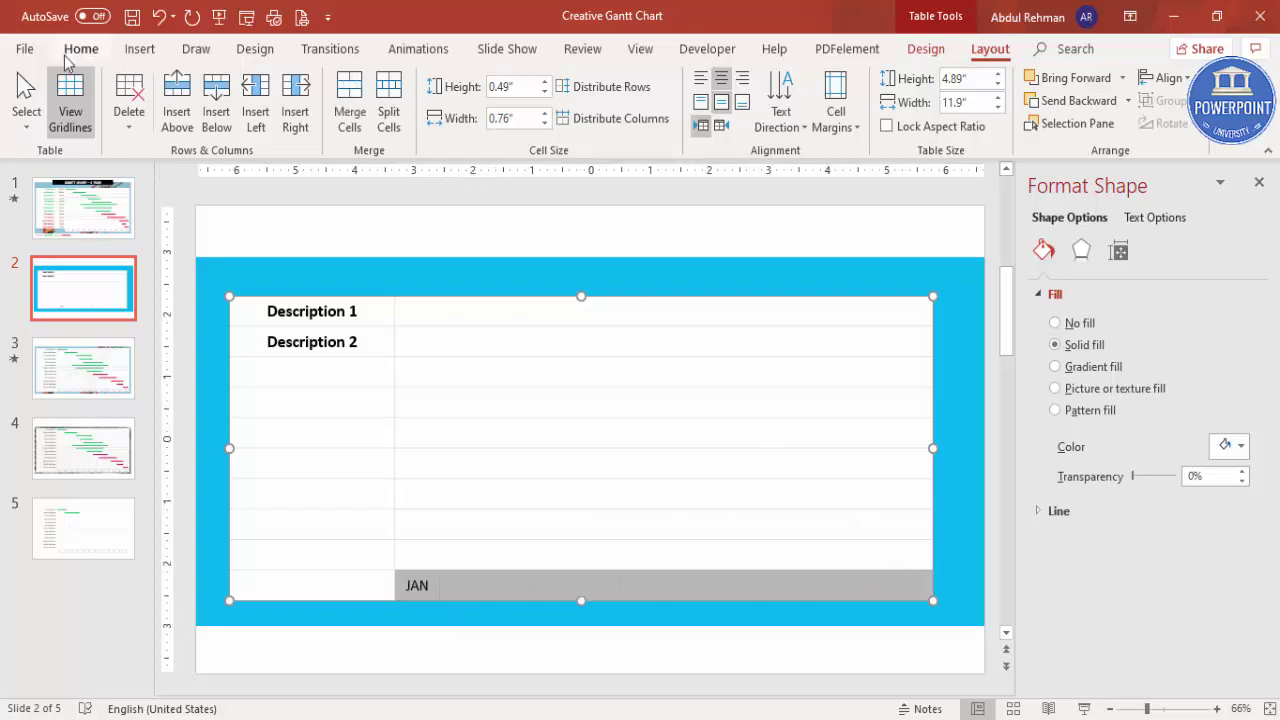
pyautogui.click(49, 50)
pyautogui.click(61, 58)
pyautogui.click(81, 49)
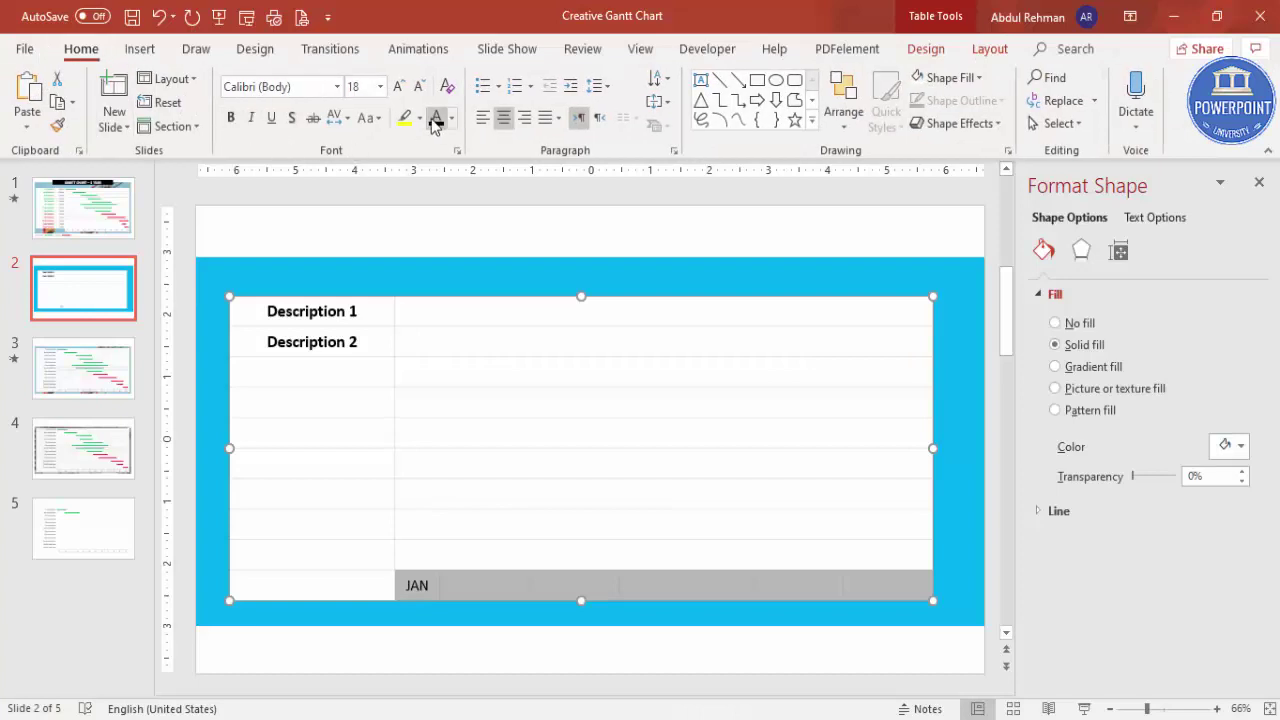
pyautogui.click(420, 86)
pyautogui.click(420, 86)
pyautogui.click(420, 86)
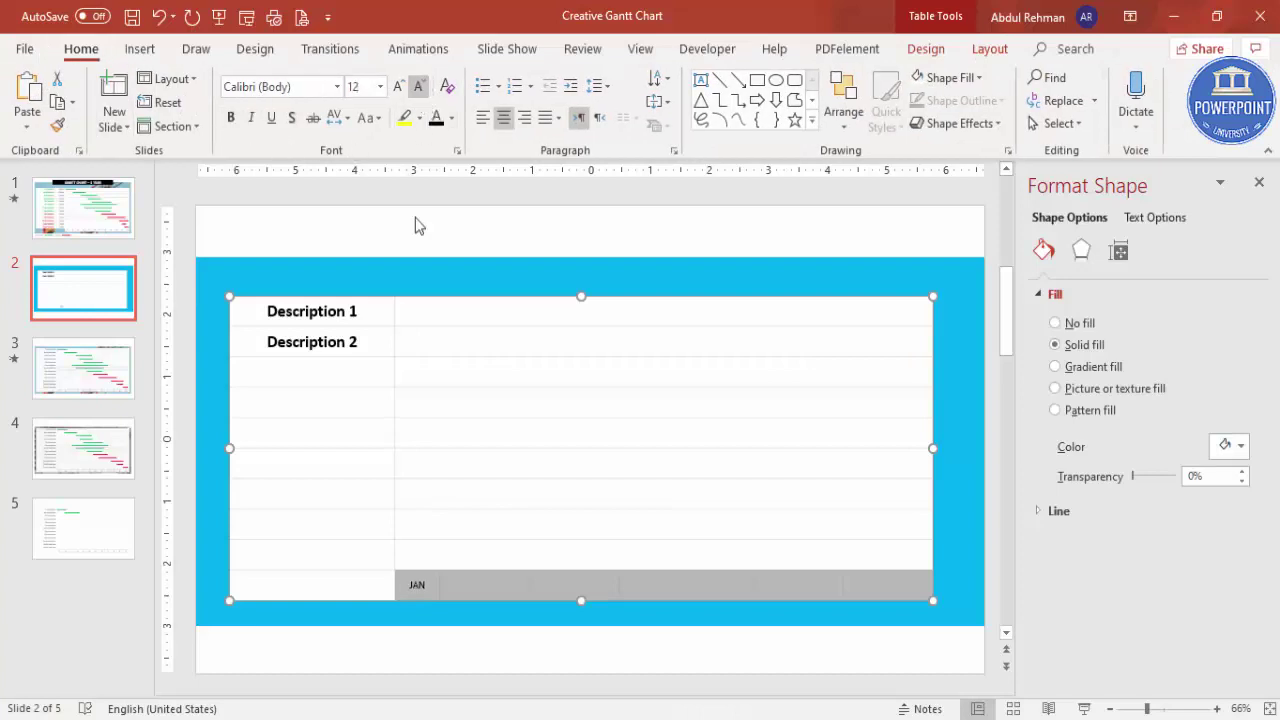
# - Fill the month cells after JAN with FEB, MAR, APR, MAY and JUNE
pyautogui.click(466, 590)
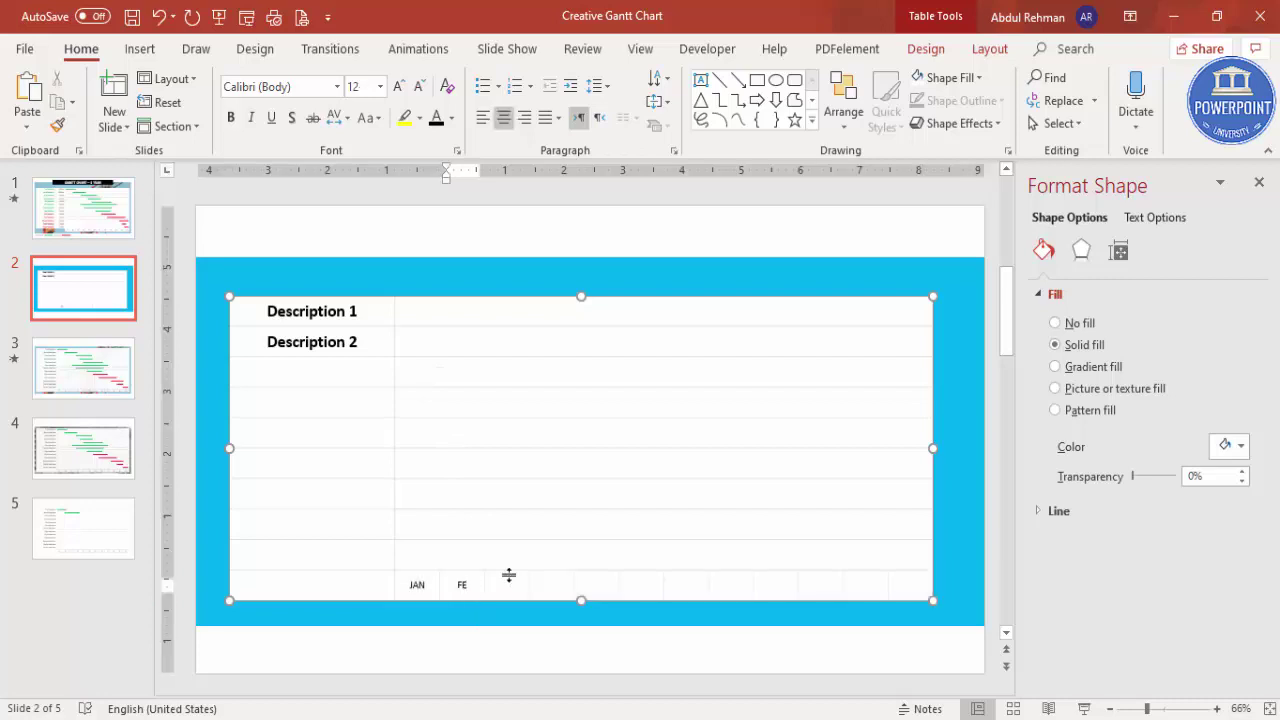
pyautogui.click(509, 576)
pyautogui.write('MAR')
pyautogui.press('Tab')
pyautogui.write('APR')
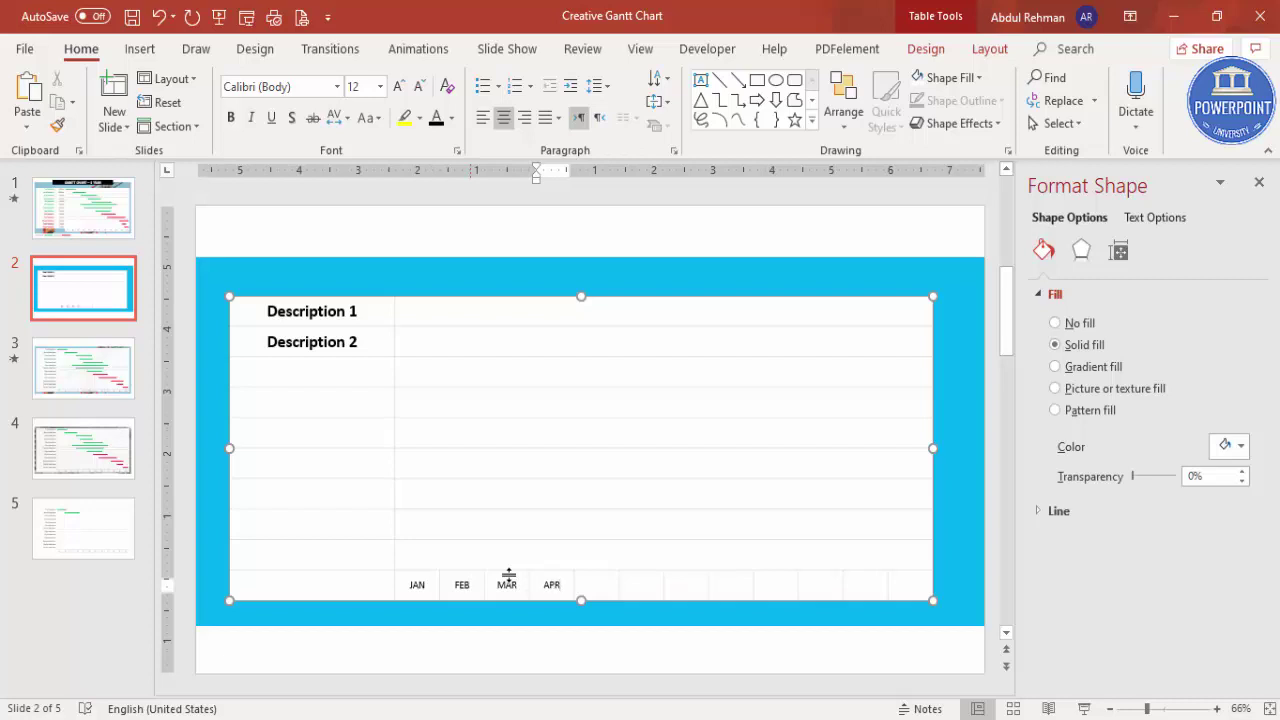
pyautogui.press('Tab')
pyautogui.write('MAY')
pyautogui.press('Tab')
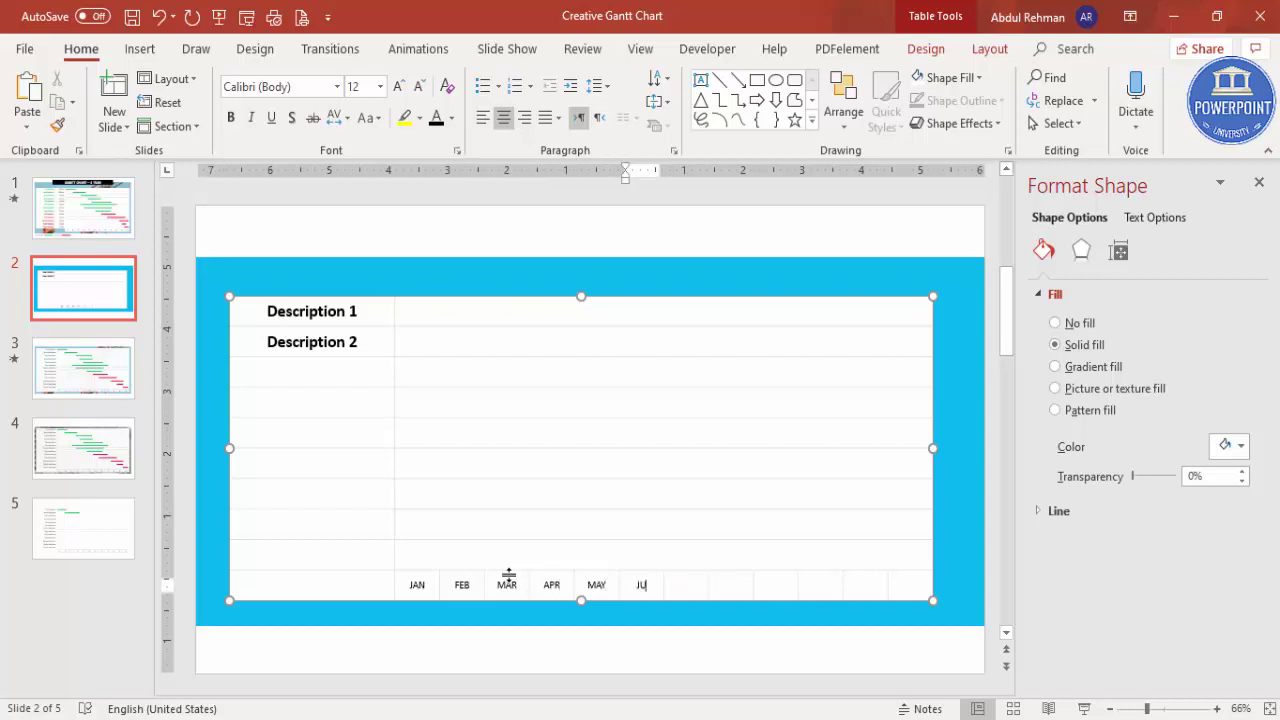
pyautogui.press('Tab')
# - Fill the remaining month cells with JUL, AUG, SEP, OCT, NOV and DEC
pyautogui.write('JUL')
pyautogui.press('Tab')
pyautogui.write('A')
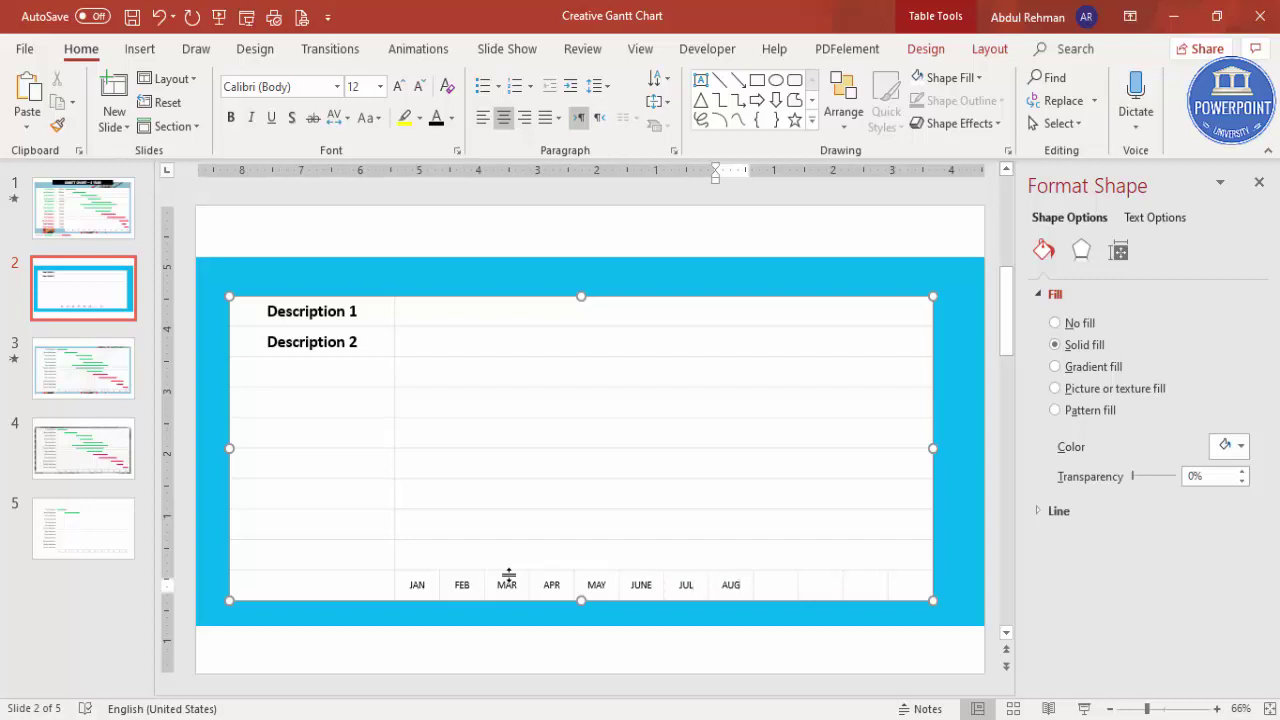
pyautogui.press('Tab')
pyautogui.write('S')
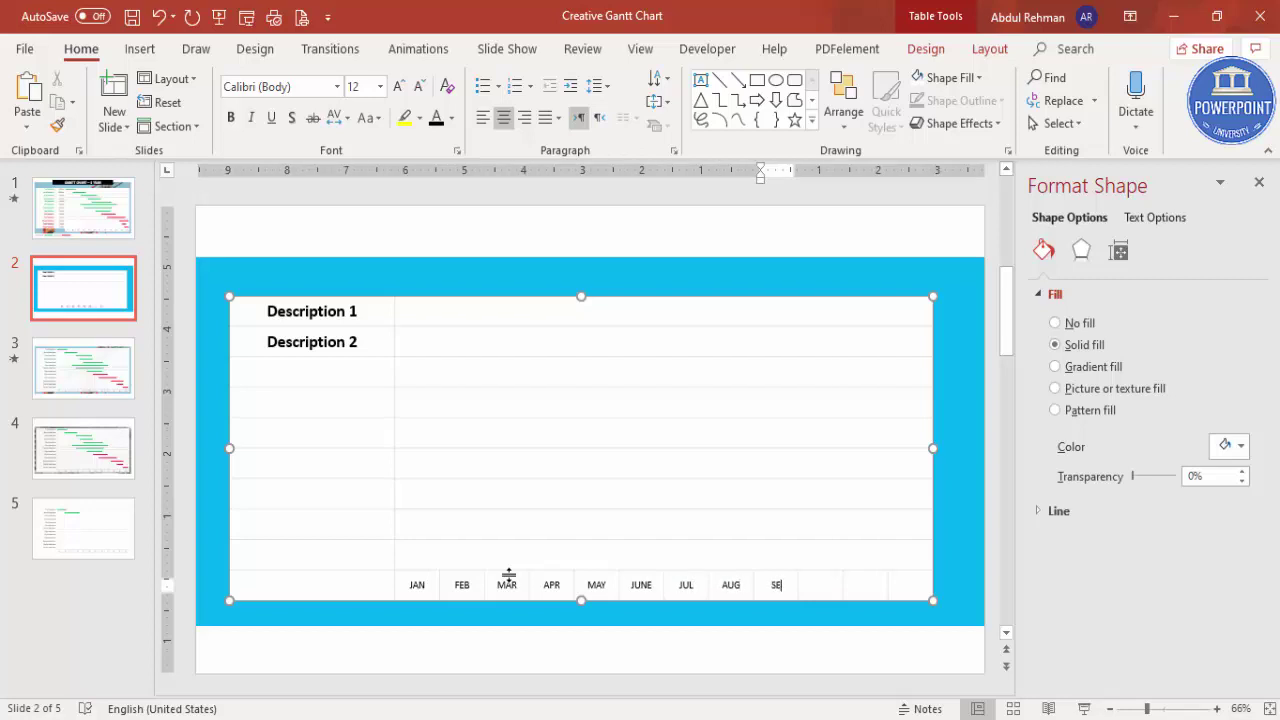
pyautogui.press('Tab')
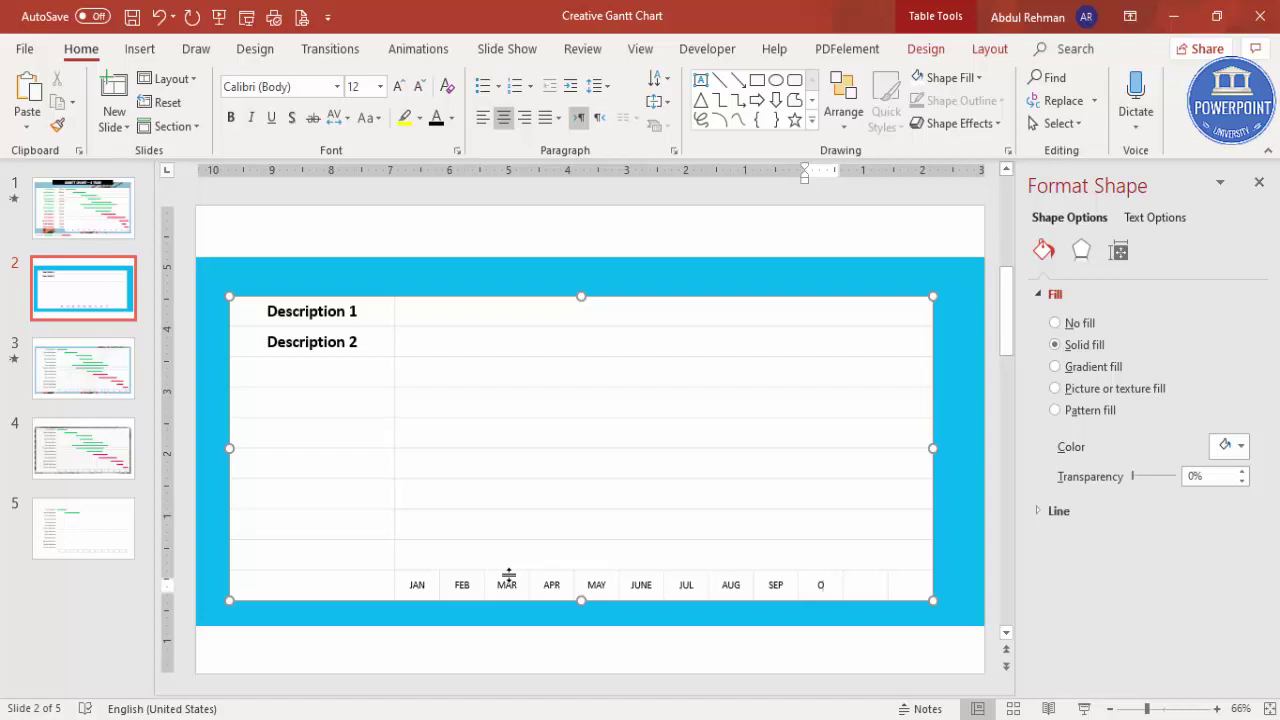
pyautogui.press('Tab')
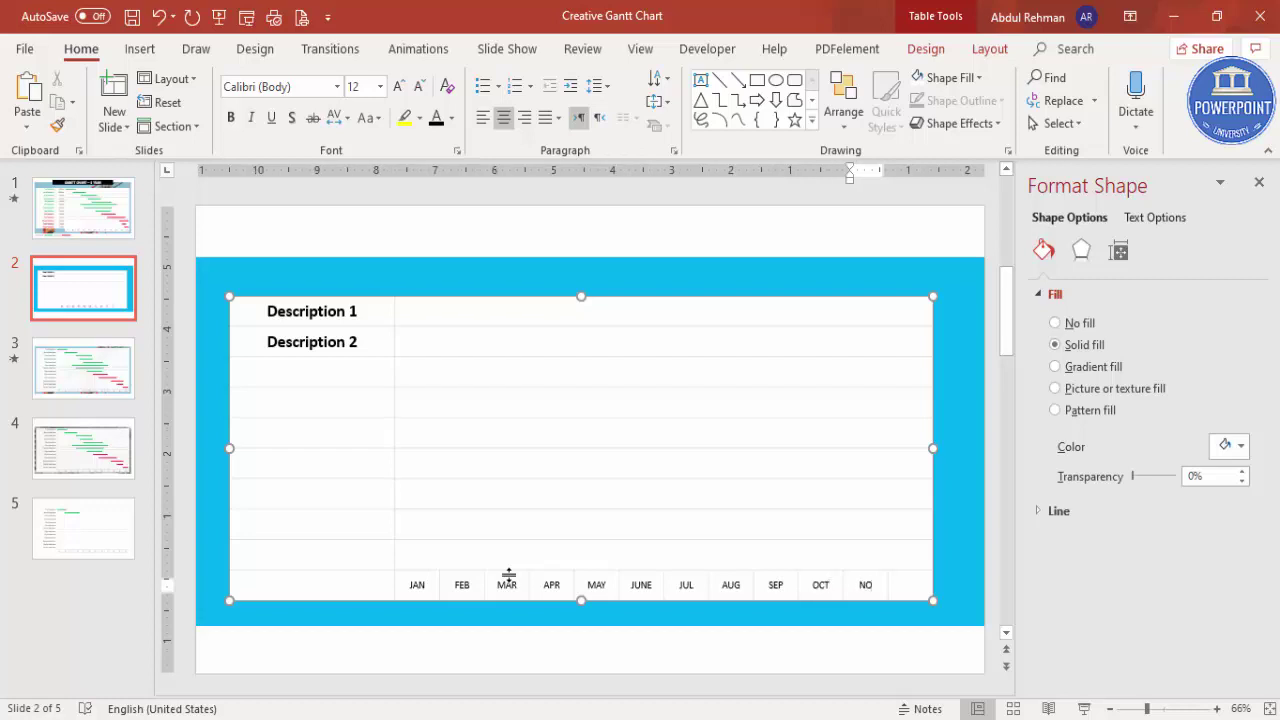
pyautogui.write('NOV')
pyautogui.press('Tab')
pyautogui.write('DEC')
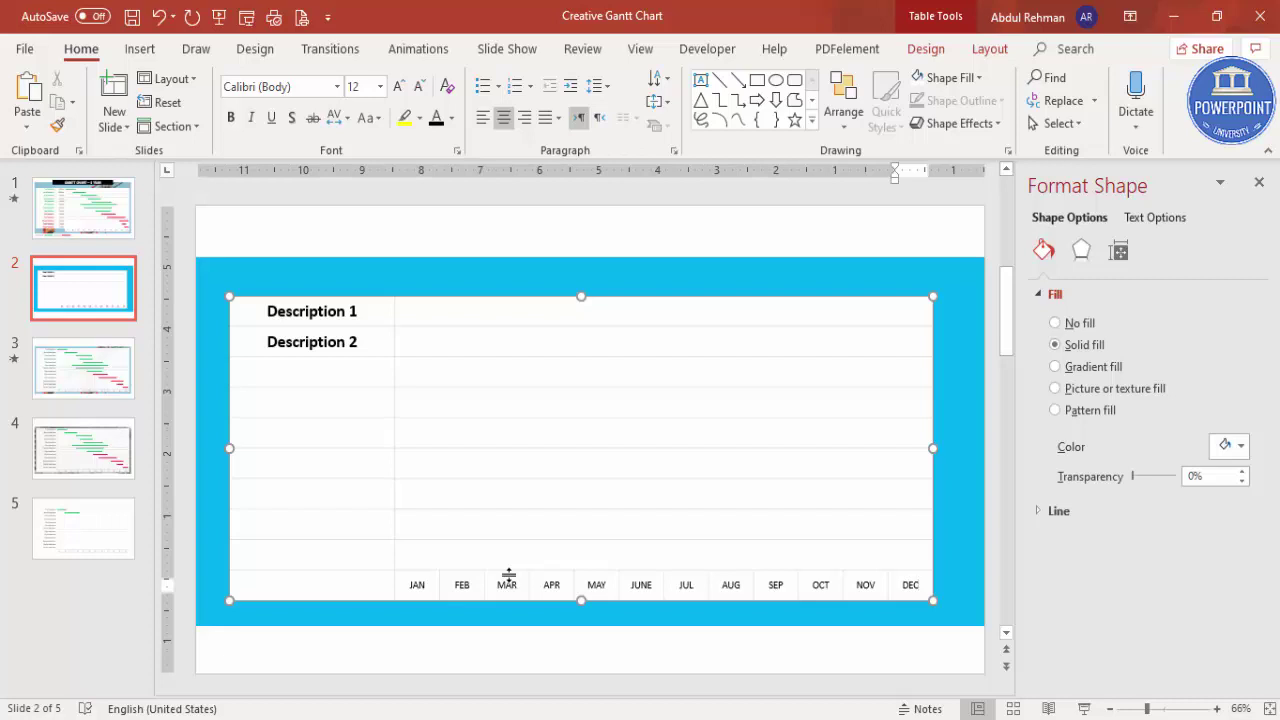
pyautogui.click(315, 371)
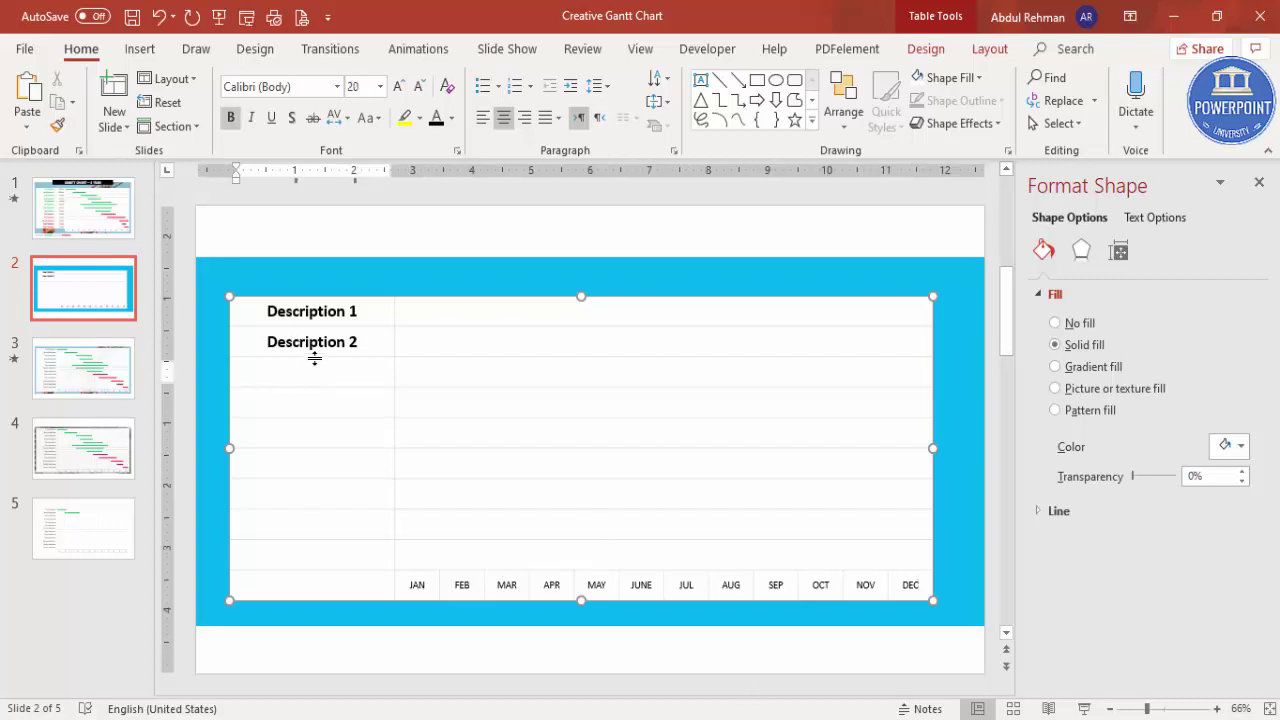